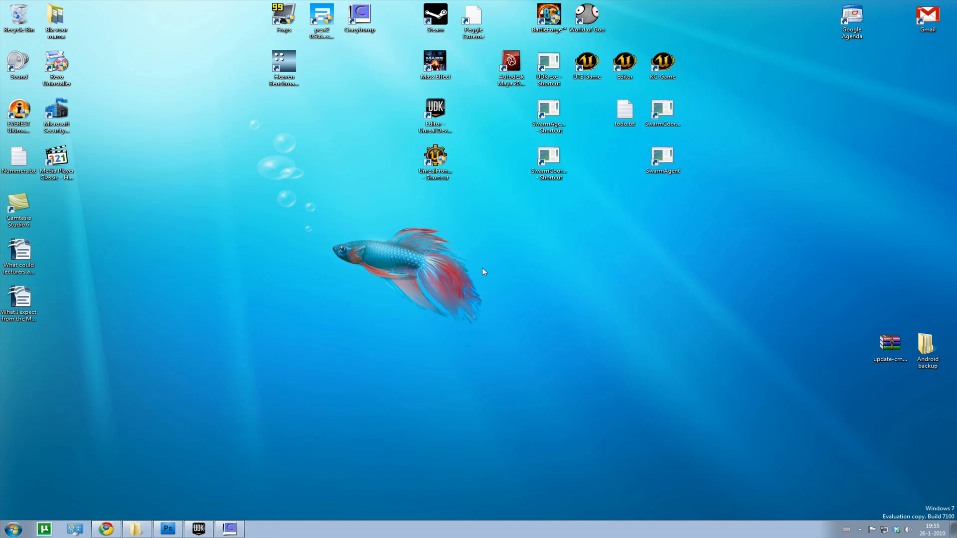
Step: Bring the Photoshop wood texture forward and nudge the CrazyBump start window up slightly
left_click(168, 528)
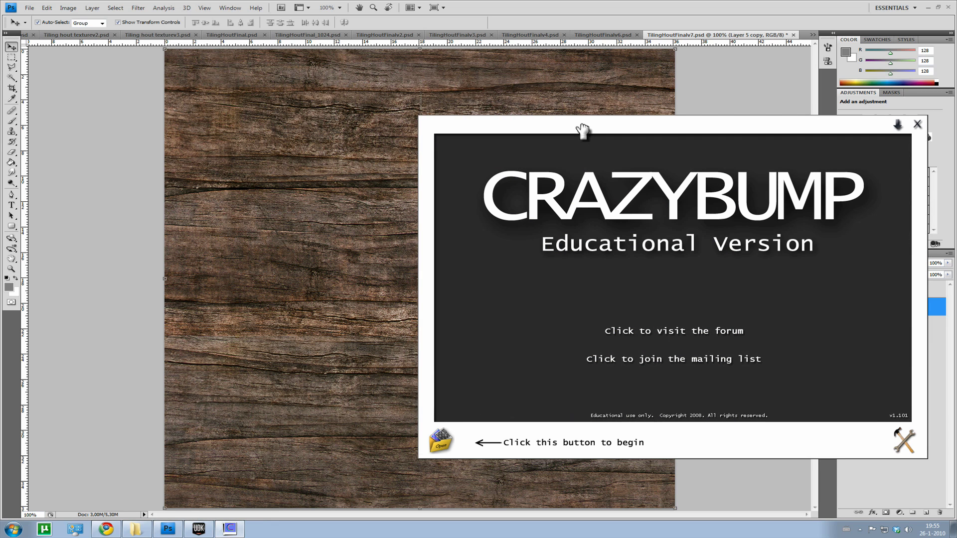
left_click_drag(582, 131, 582, 118)
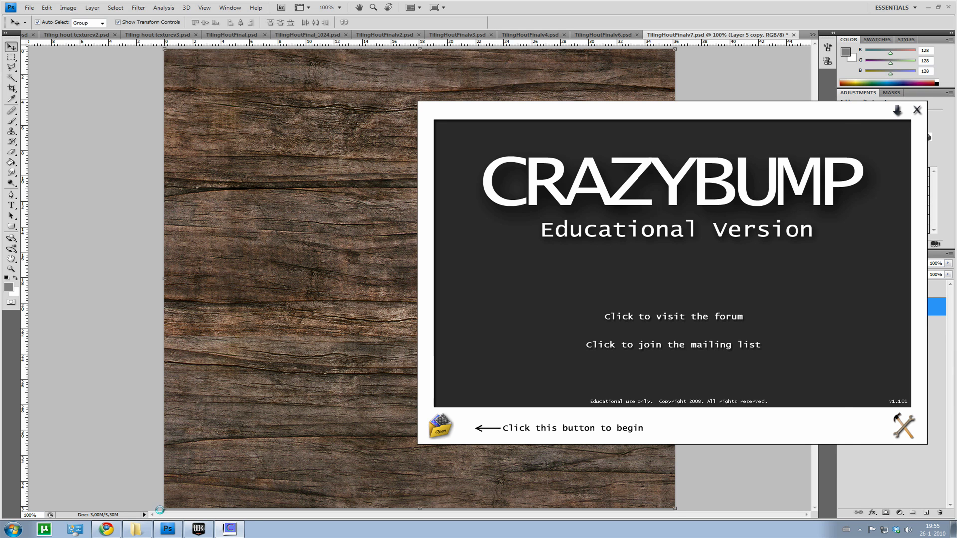
left_click(106, 528)
left_click(451, 69)
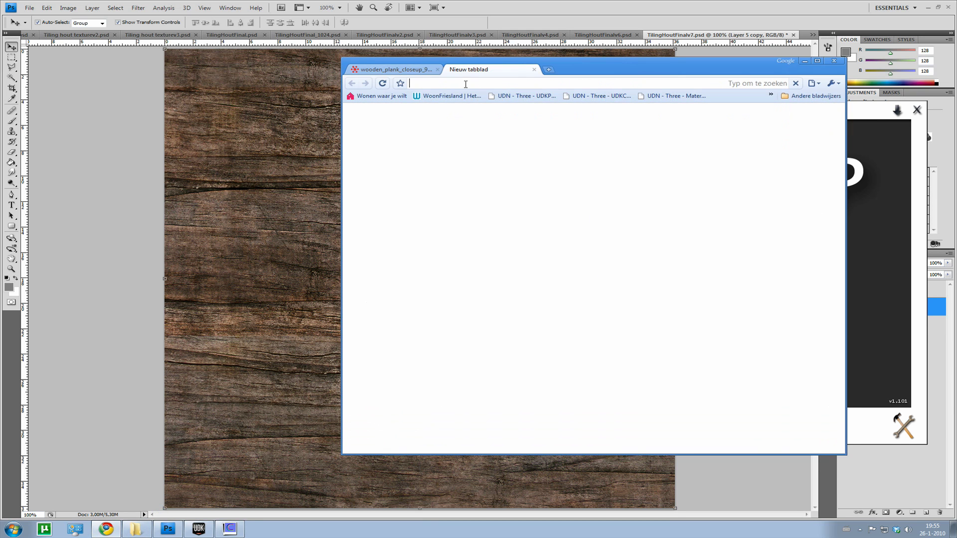
type("crazbump.c")
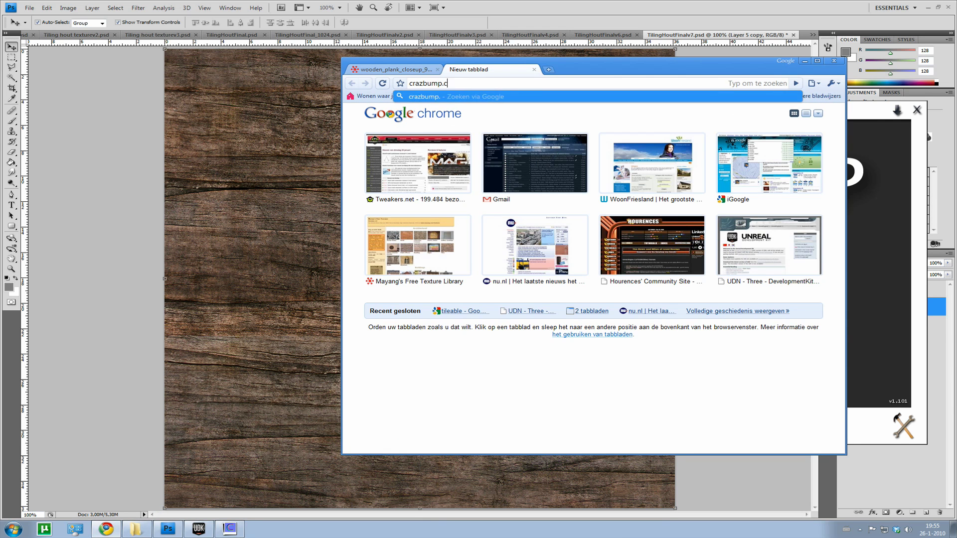
type("om")
key("Return")
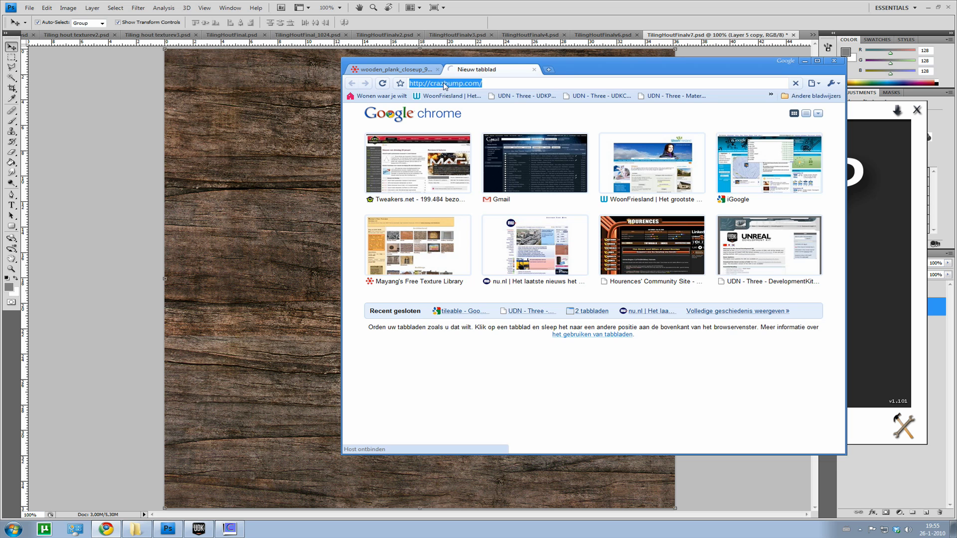
left_click(444, 83)
type("y")
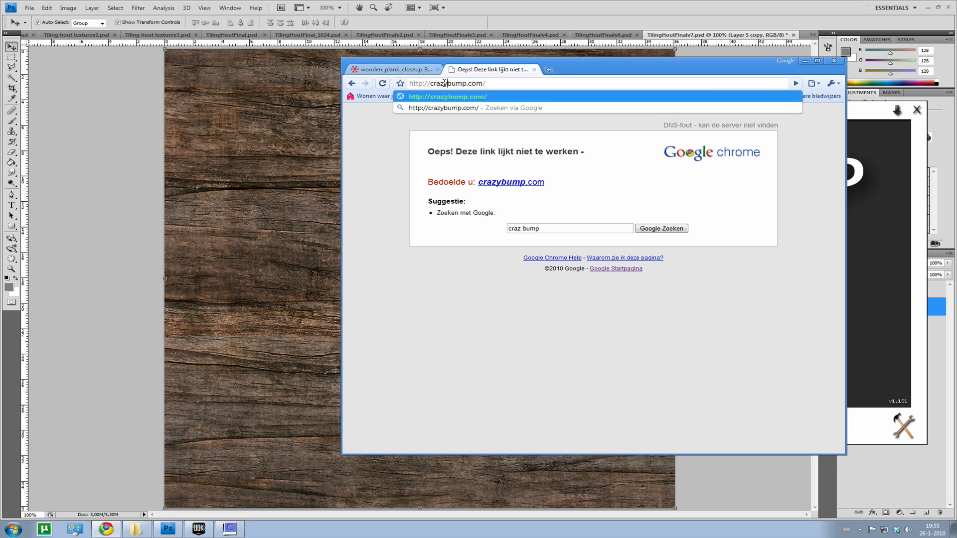
key("Return")
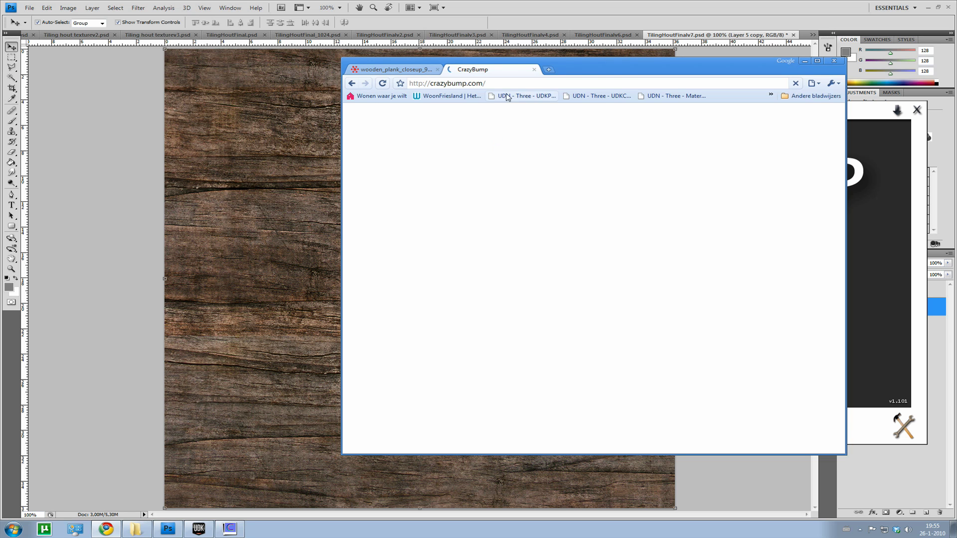
scroll(788, 217, "down", 3)
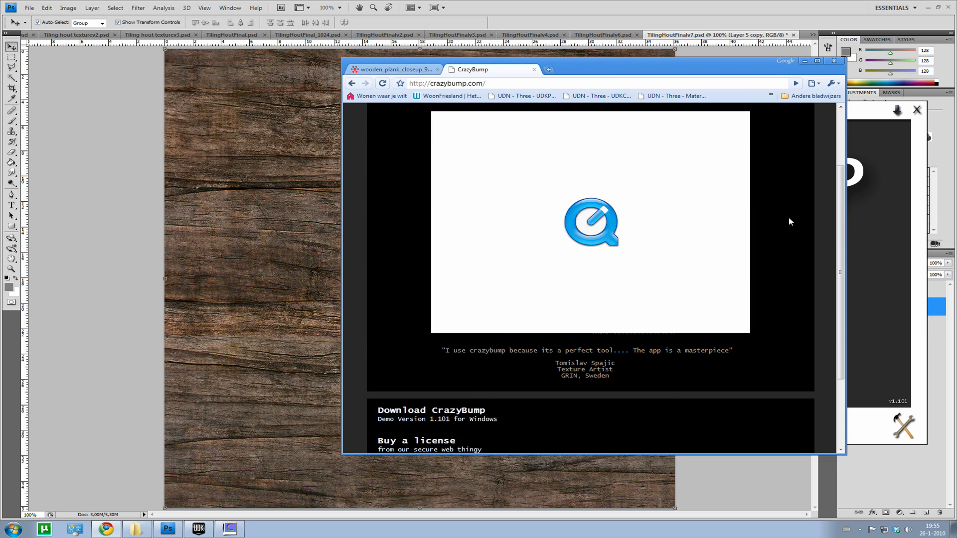
scroll(526, 291, "up", 2)
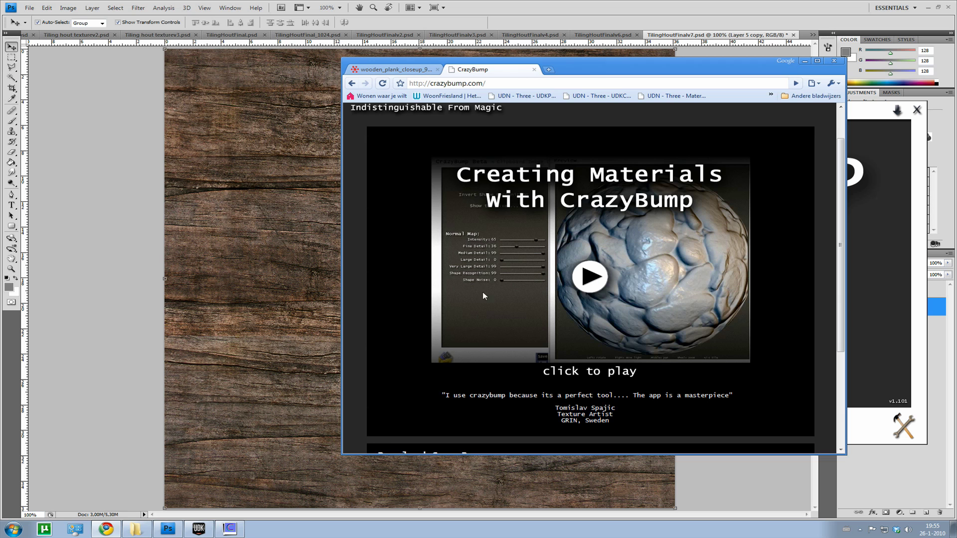
scroll(379, 295, "down", 2)
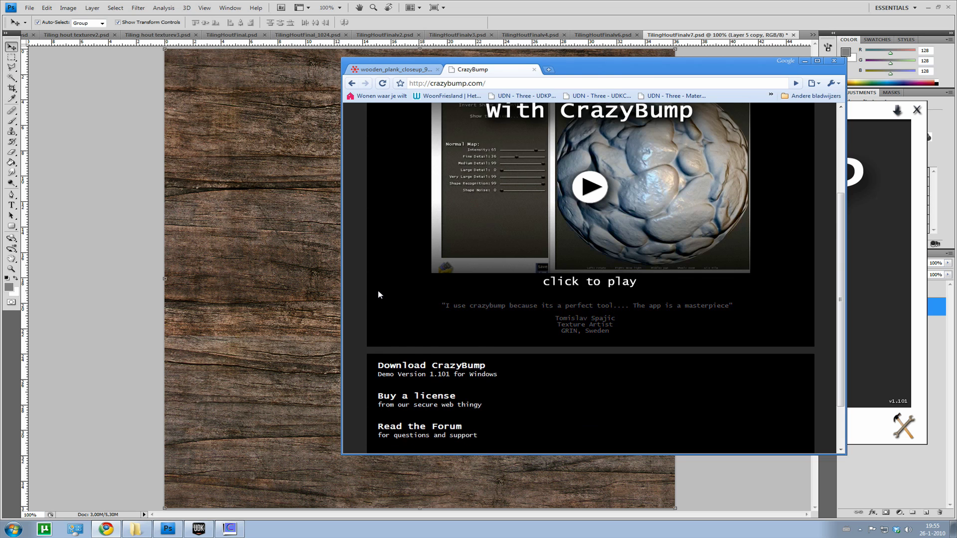
scroll(379, 295, "down", 1)
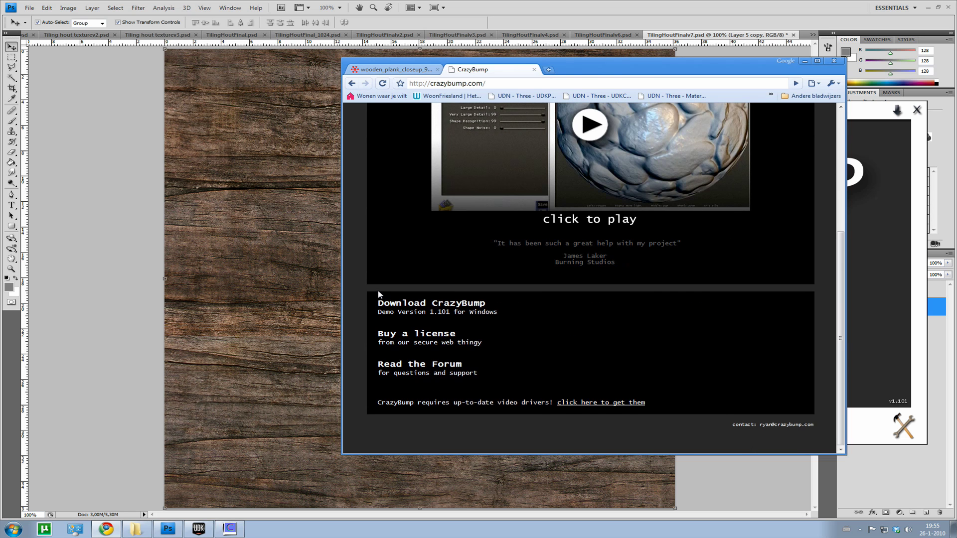
scroll(379, 294, "up", 4)
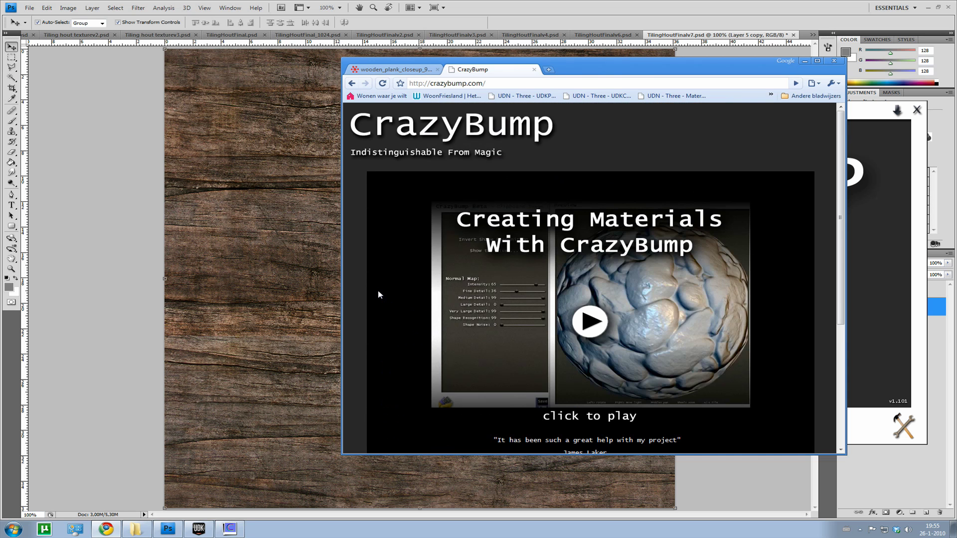
left_click(535, 71)
left_click(804, 60)
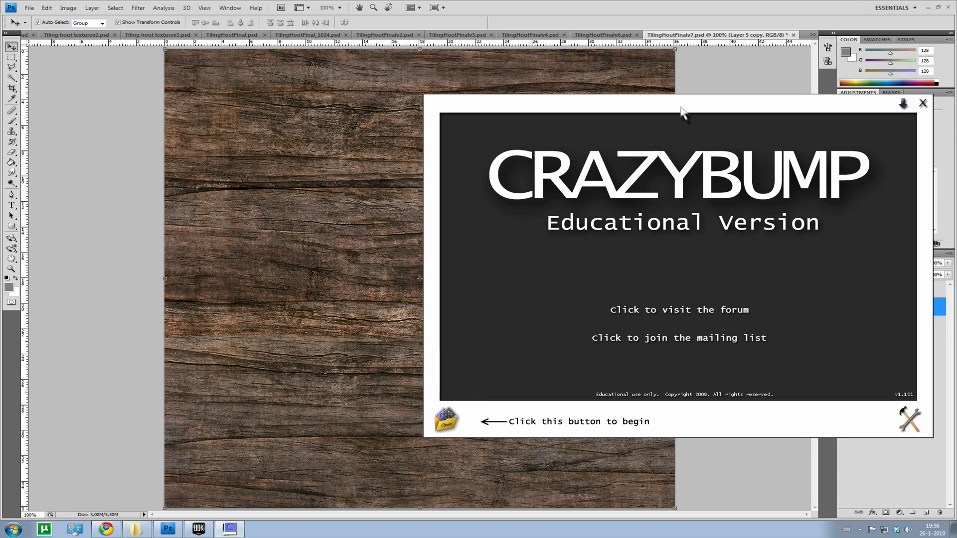
Step: Open the photograph TilingHoutFinalv7.psd and select the first suggested shape interpretation
left_click(447, 419)
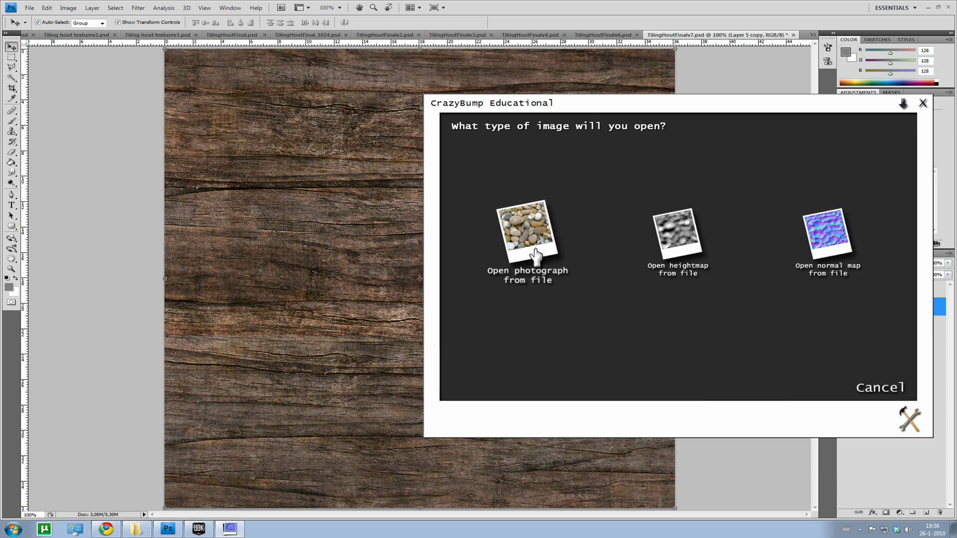
left_click(537, 252)
left_click_drag(555, 207, 552, 179)
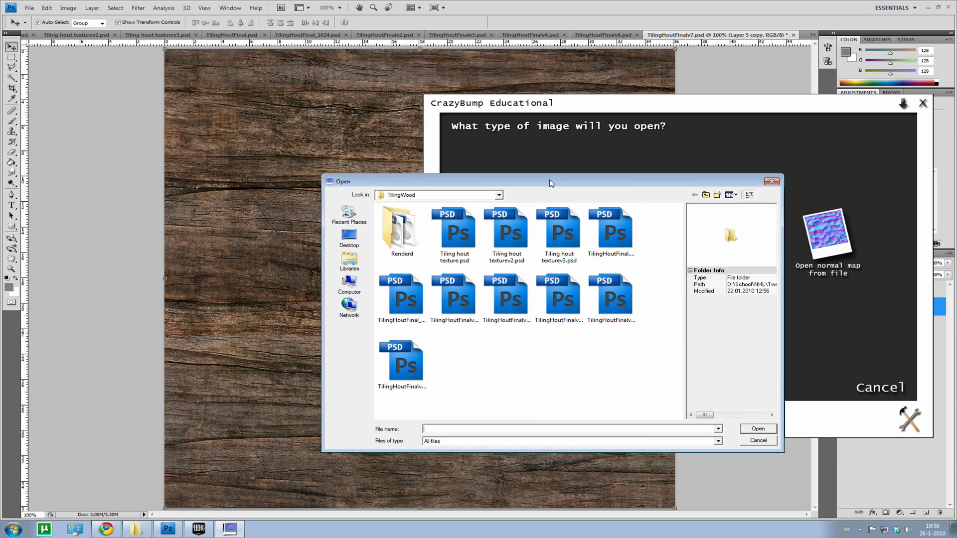
left_click(402, 366)
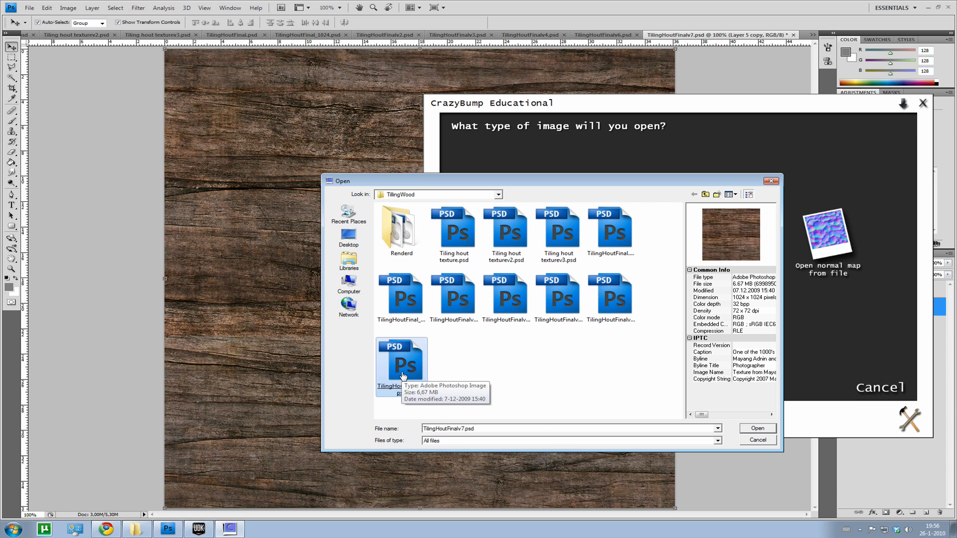
double_click(402, 374)
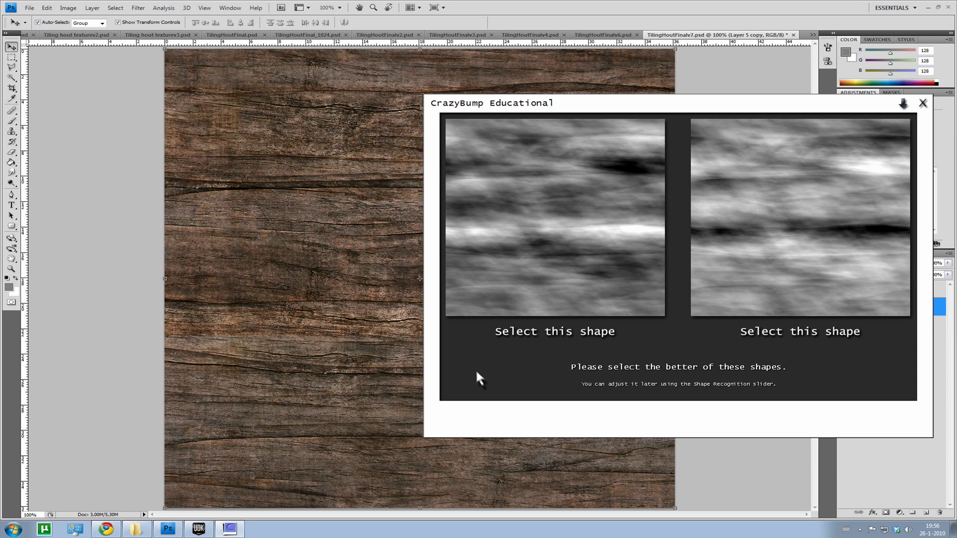
left_click(522, 268)
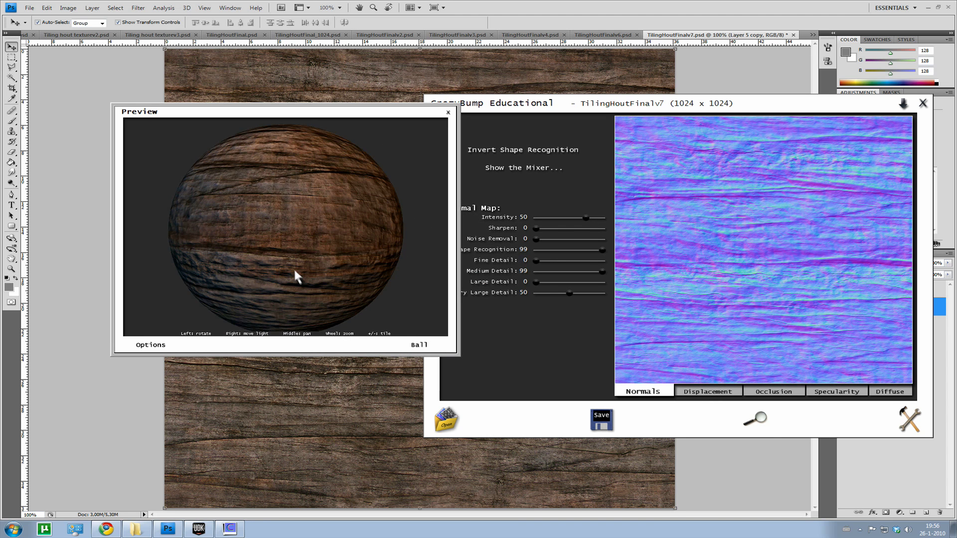
Step: Move the Preview window left and try the Column, Roller and Box preview shapes
scroll(294, 267, "down", 3)
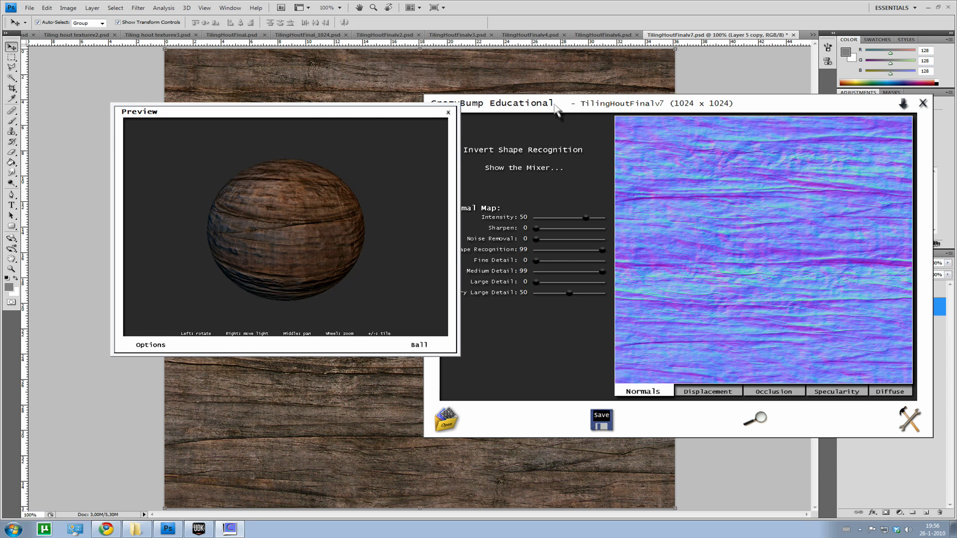
left_click_drag(376, 113, 335, 111)
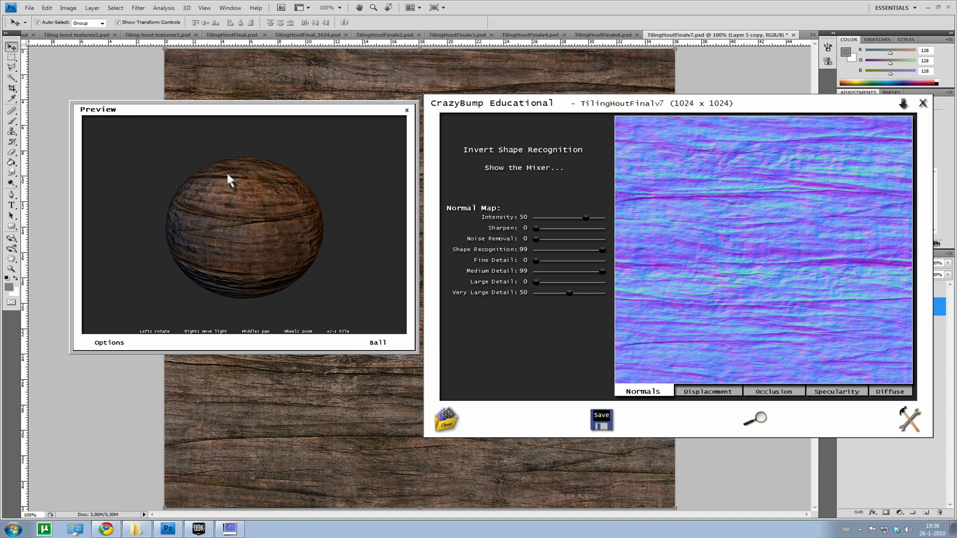
left_click(378, 343)
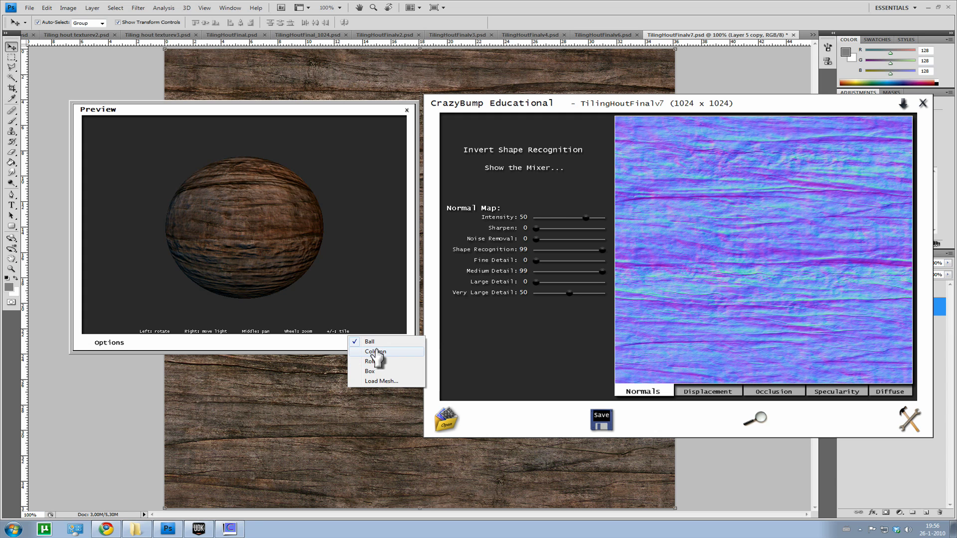
left_click(358, 352)
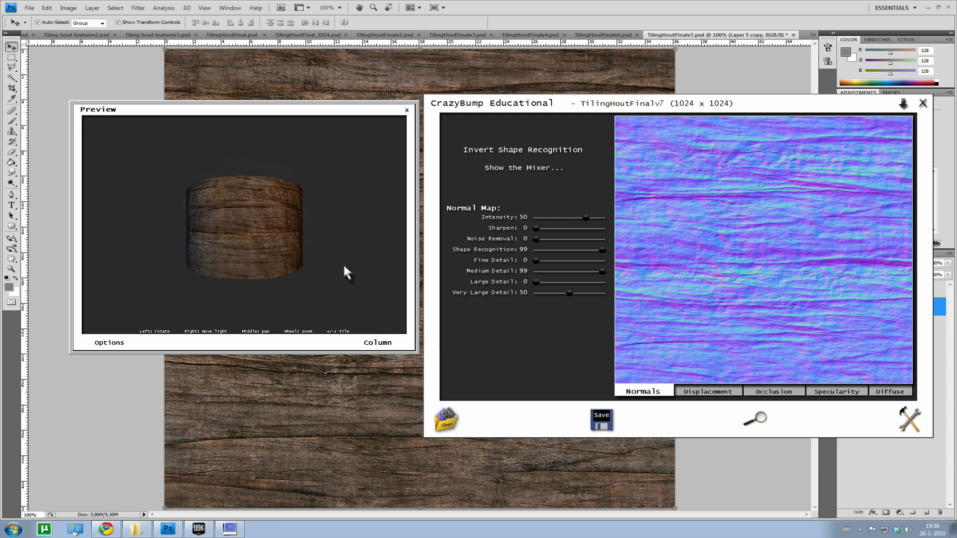
left_click(373, 343)
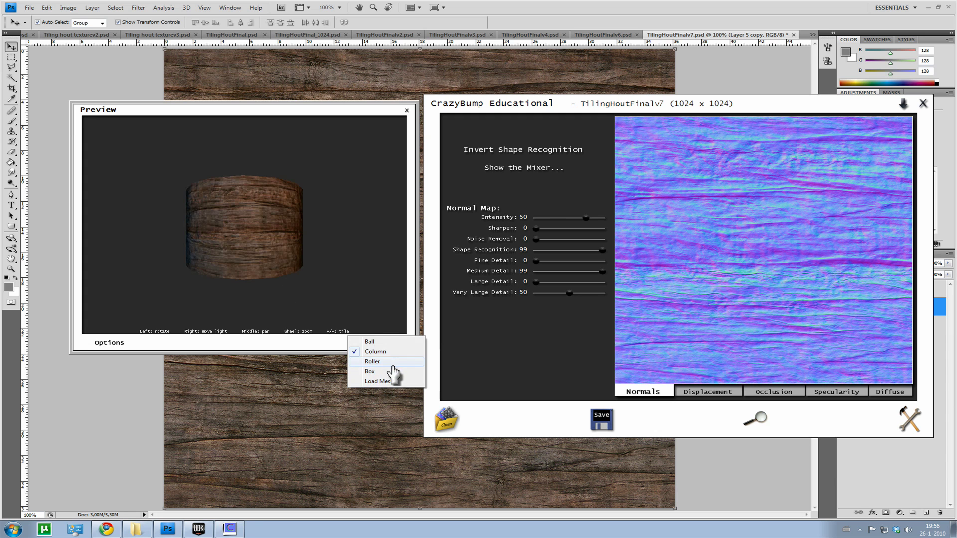
left_click(393, 362)
left_click(375, 343)
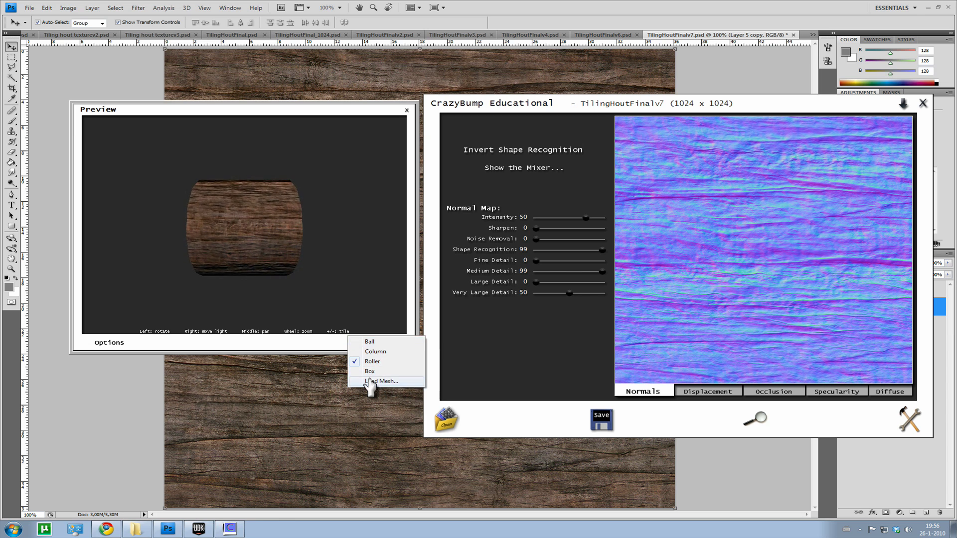
left_click(370, 372)
Step: Try loading a custom preview mesh, cancel it, and turn the box preview slightly
left_click(375, 344)
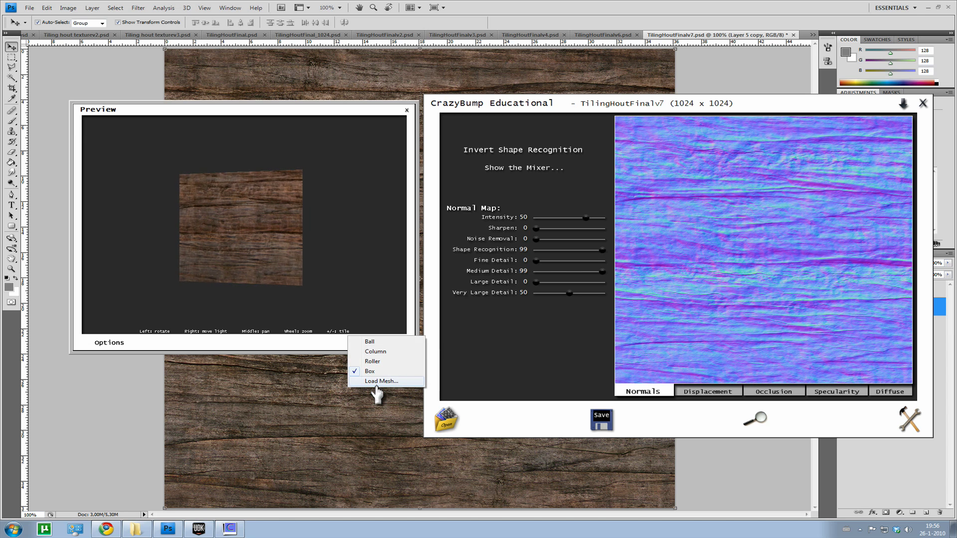
left_click(379, 381)
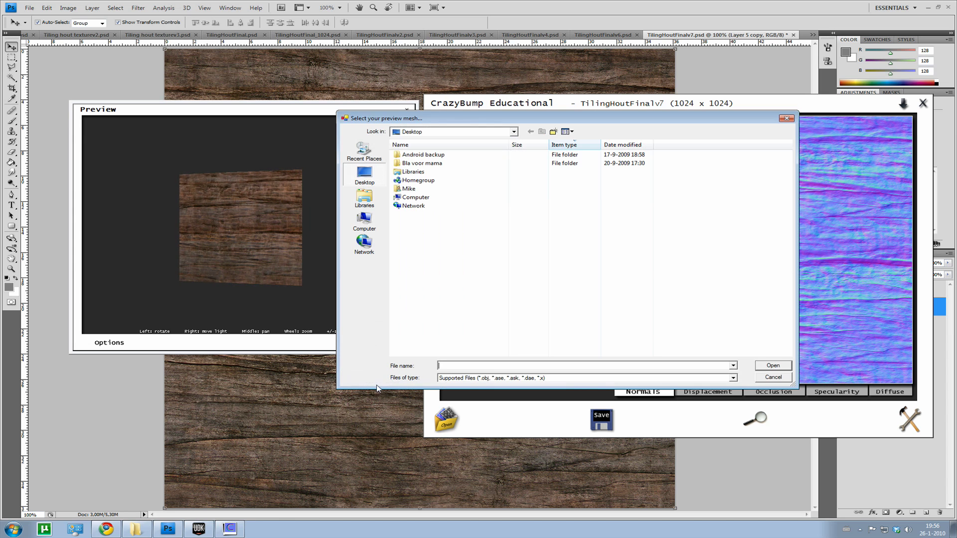
left_click(774, 377)
left_click_drag(244, 256, 252, 289)
scroll(286, 276, "up", 3)
scroll(244, 285, "down", 3)
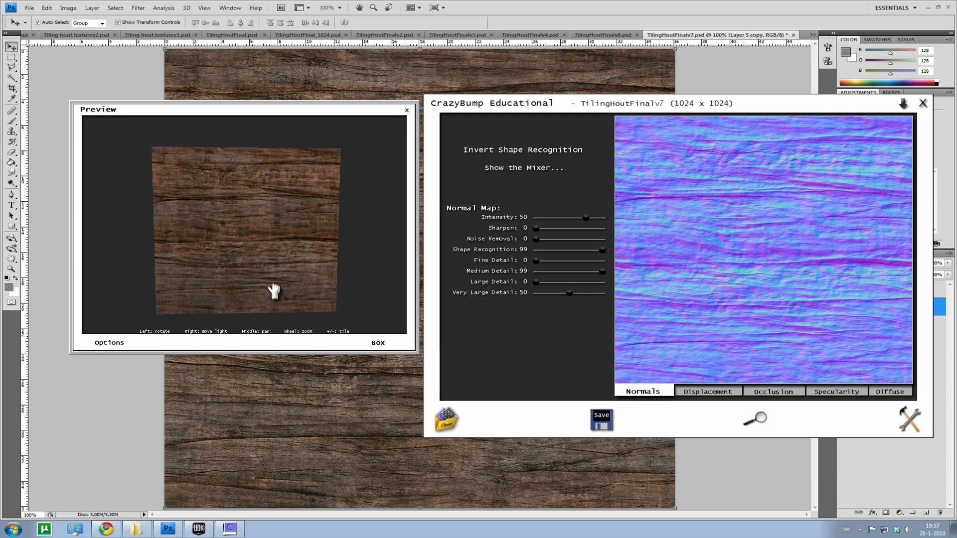
Step: Turn on Specularity in the preview and rotate the box to see the shine
left_click(84, 339)
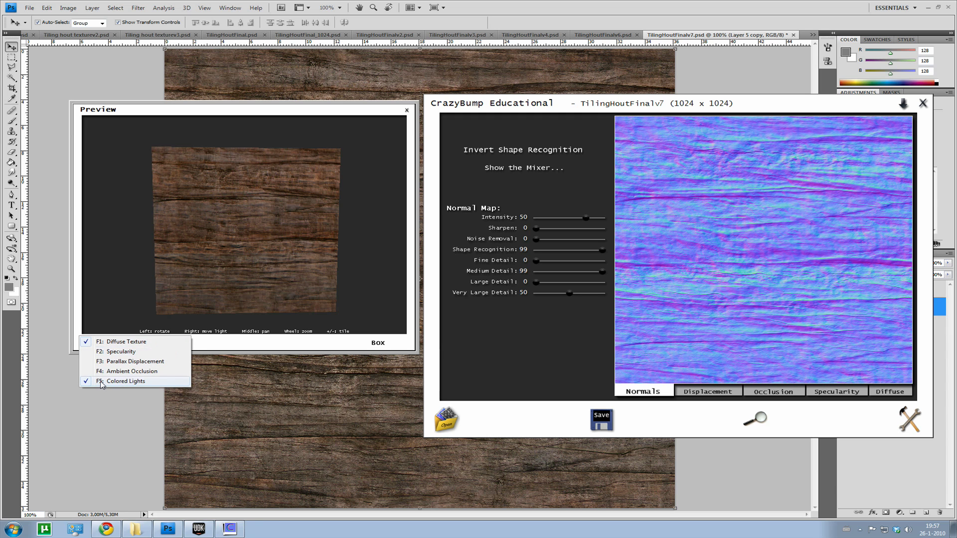
left_click(112, 343)
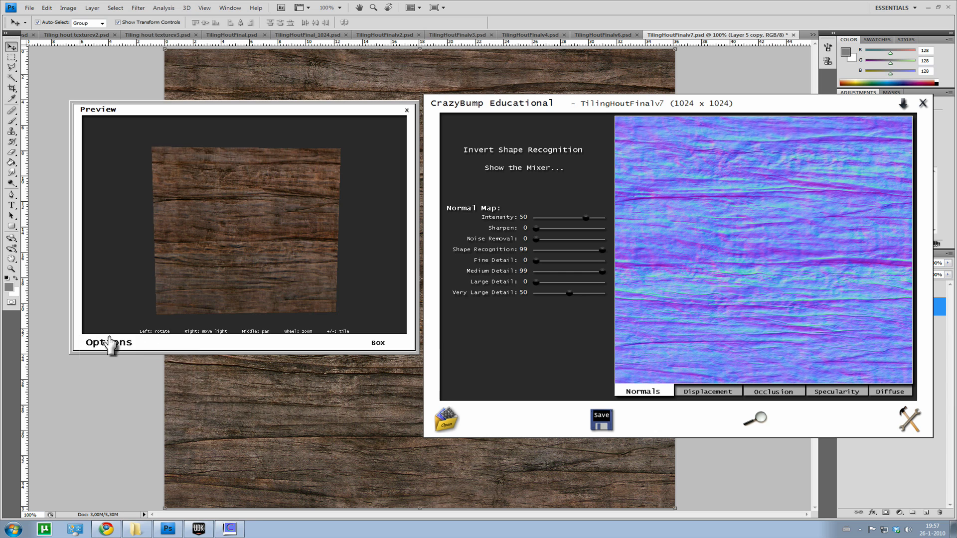
left_click(112, 343)
left_click(122, 352)
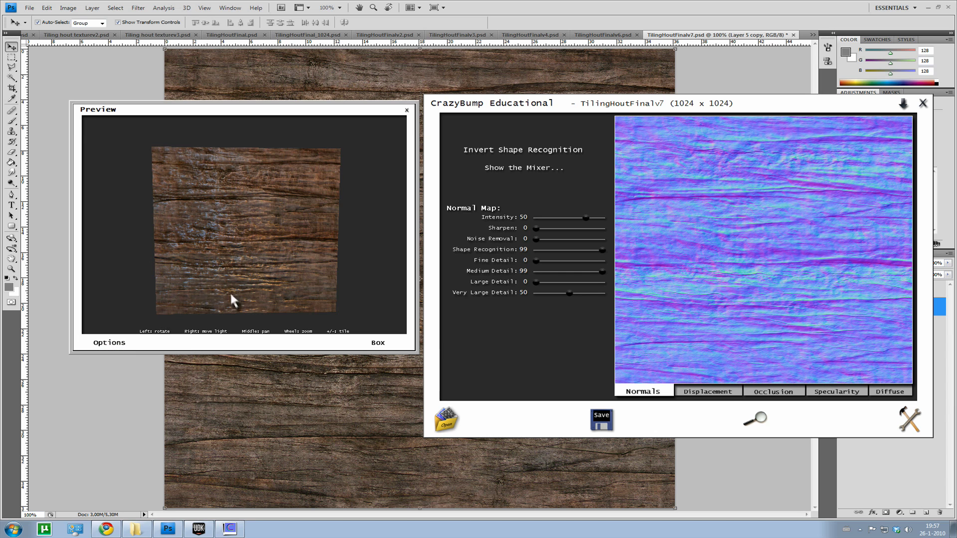
left_click_drag(229, 292, 195, 287)
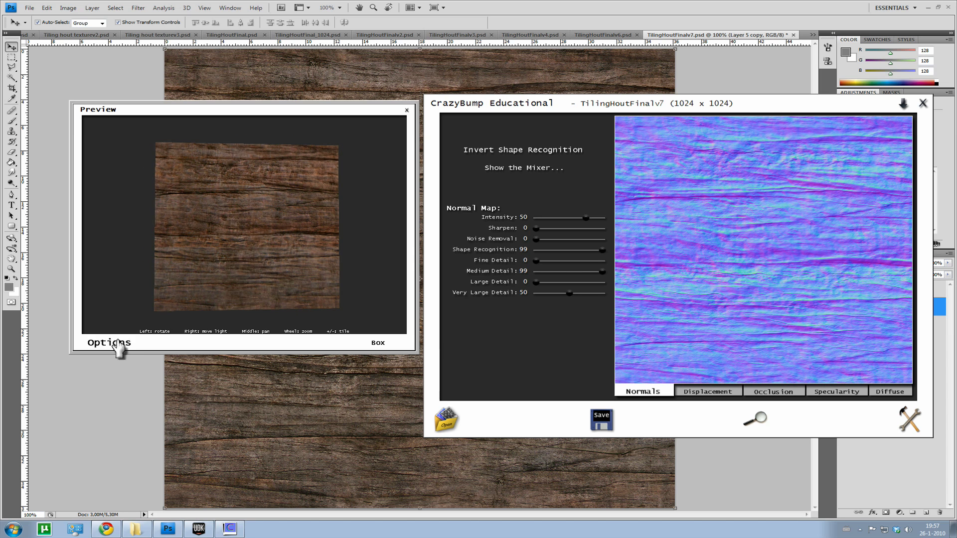
Step: Toggle several preview display options, including parallax displacement, while rotating the preview
left_click(117, 344)
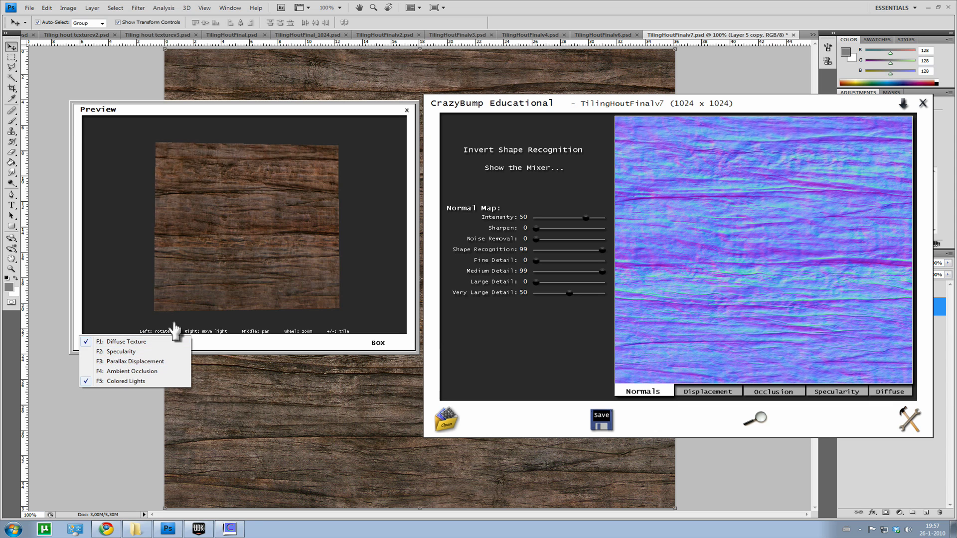
left_click(135, 363)
left_click_drag(288, 293, 154, 303)
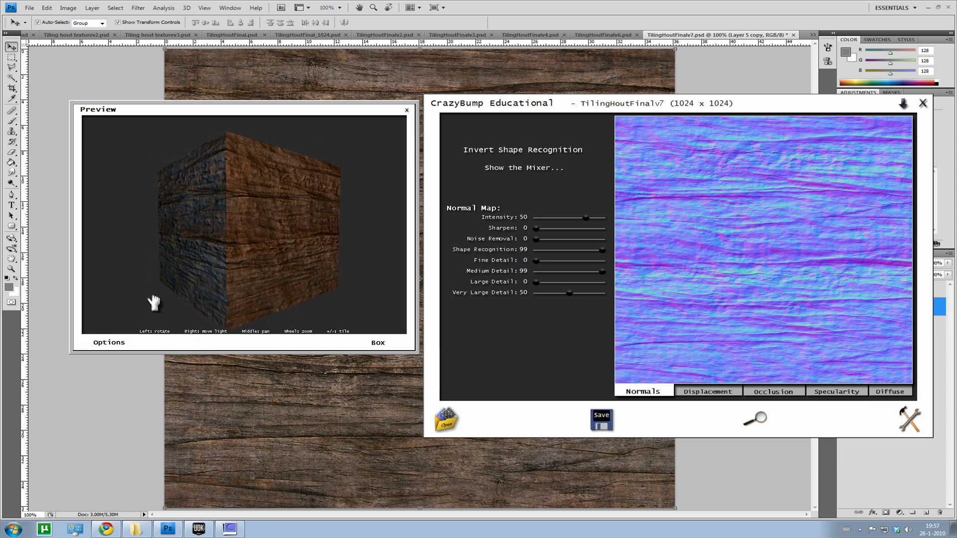
left_click(119, 349)
left_click(132, 366)
left_click(124, 349)
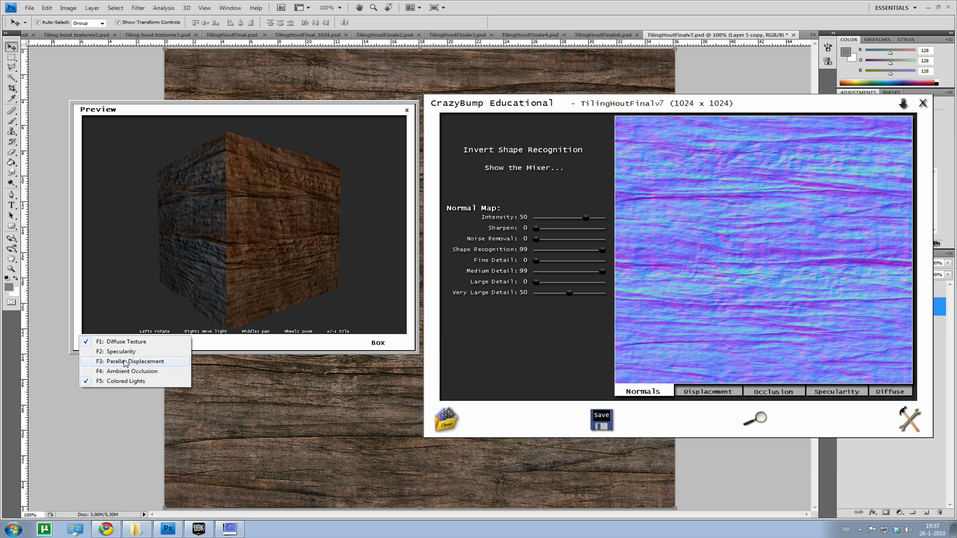
left_click(122, 361)
left_click(119, 344)
left_click(122, 361)
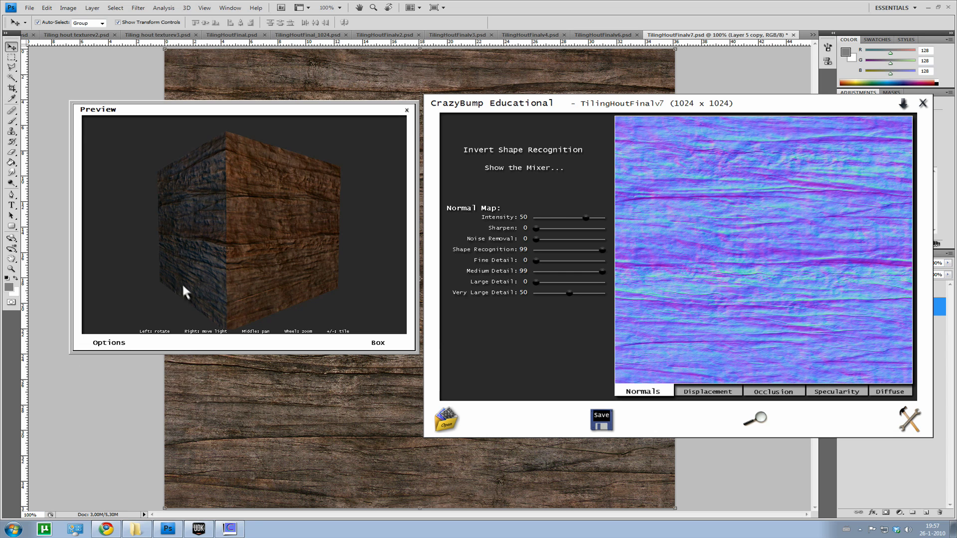
left_click(112, 344)
left_click(133, 352)
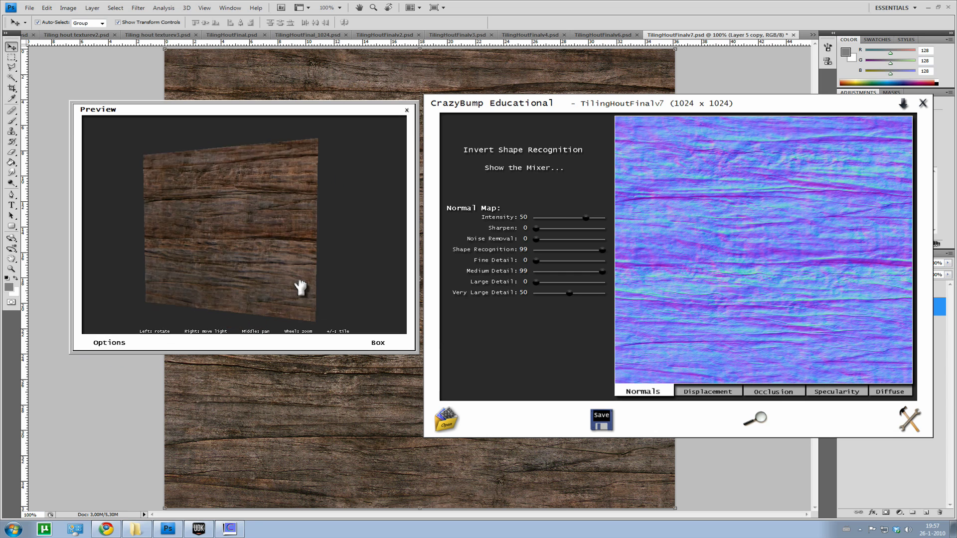
mouse_move(299, 284)
left_mouse_down()
mouse_move(321, 288)
mouse_move(309, 291)
left_mouse_up()
Step: Turn the Diffuse Texture off and back on, then rotate the preview to a face-on plane
left_click(126, 351)
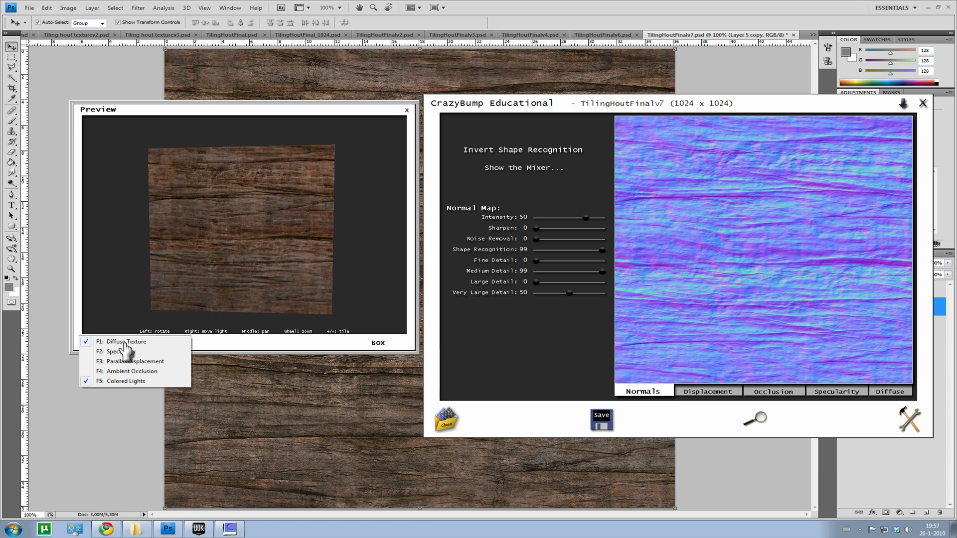
left_click(122, 342)
left_click(124, 347)
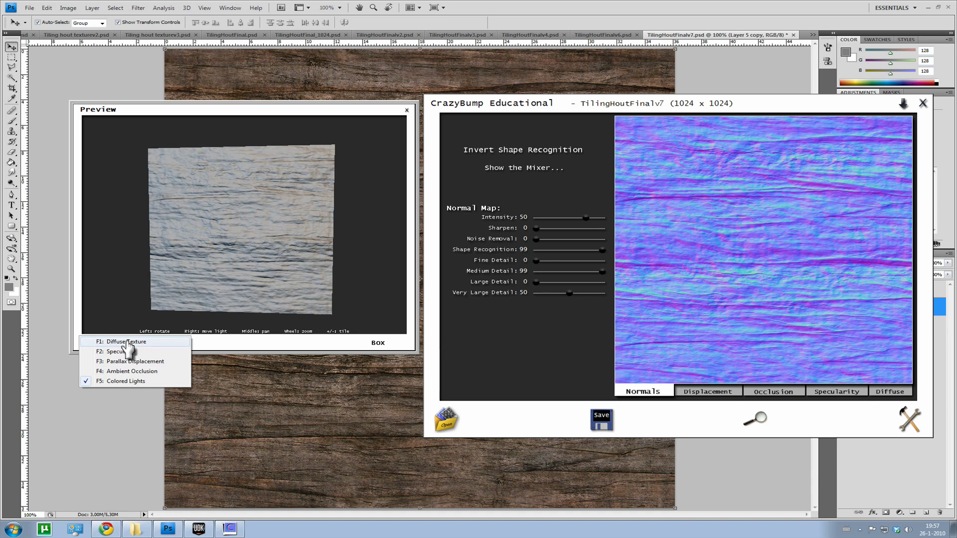
left_click(117, 342)
left_click_drag(175, 290, 186, 280)
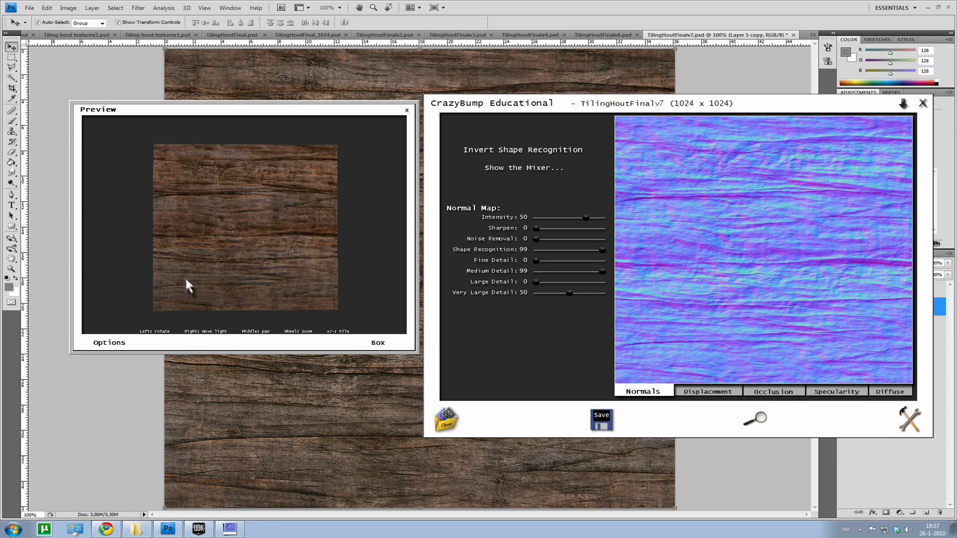
left_click_drag(263, 269, 181, 290)
left_click_drag(241, 281, 263, 274)
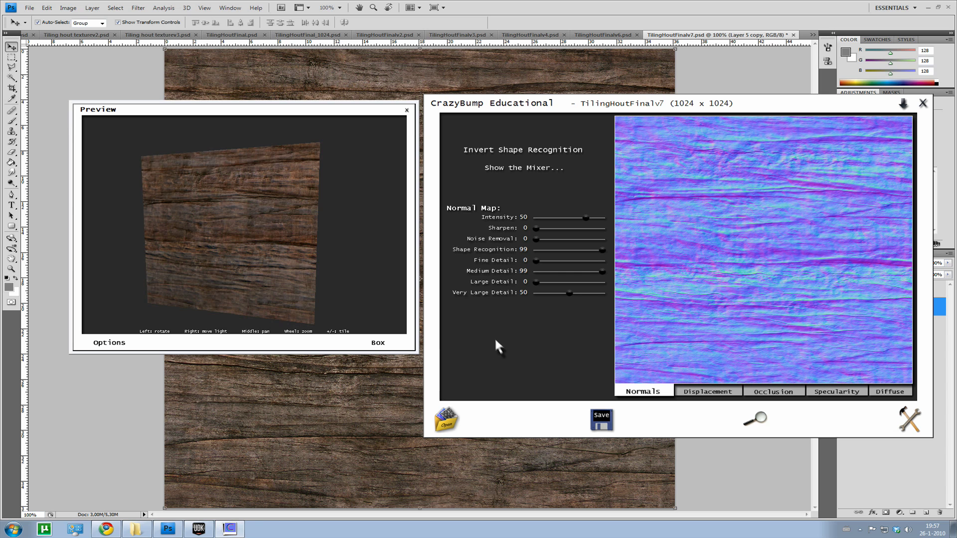
left_click(891, 392)
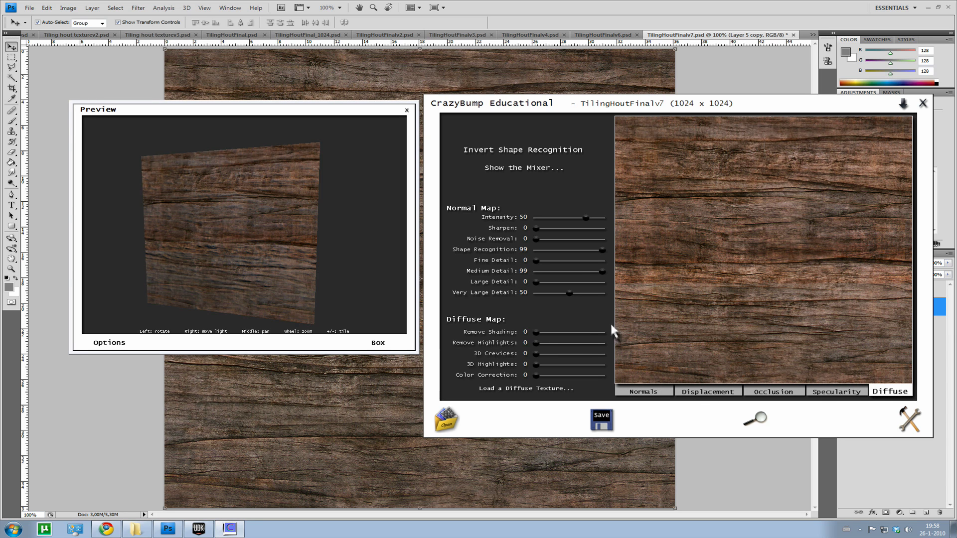
left_click_drag(359, 299, 402, 314)
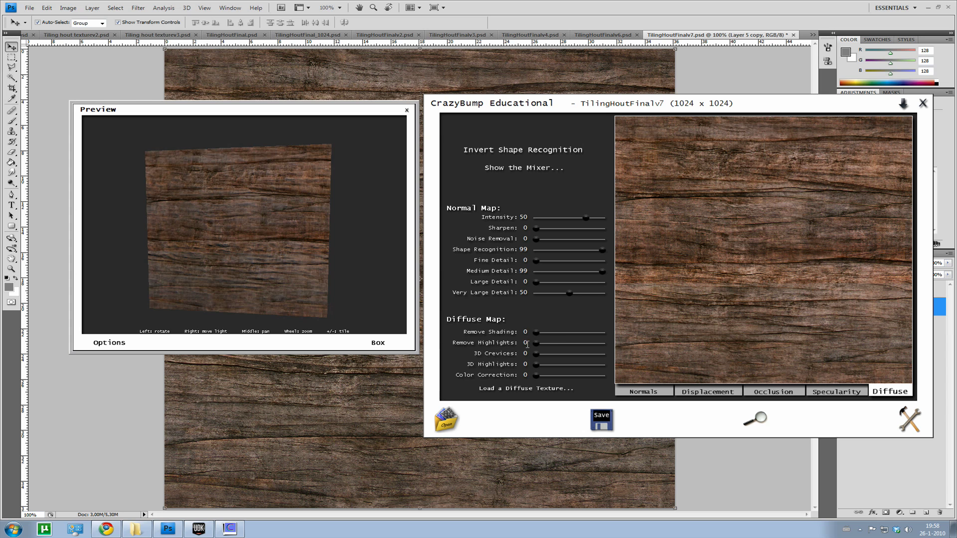
mouse_move(544, 333)
left_mouse_down()
mouse_move(592, 334)
mouse_move(541, 343)
mouse_move(559, 350)
mouse_move(592, 342)
mouse_move(585, 355)
mouse_move(519, 346)
left_mouse_up()
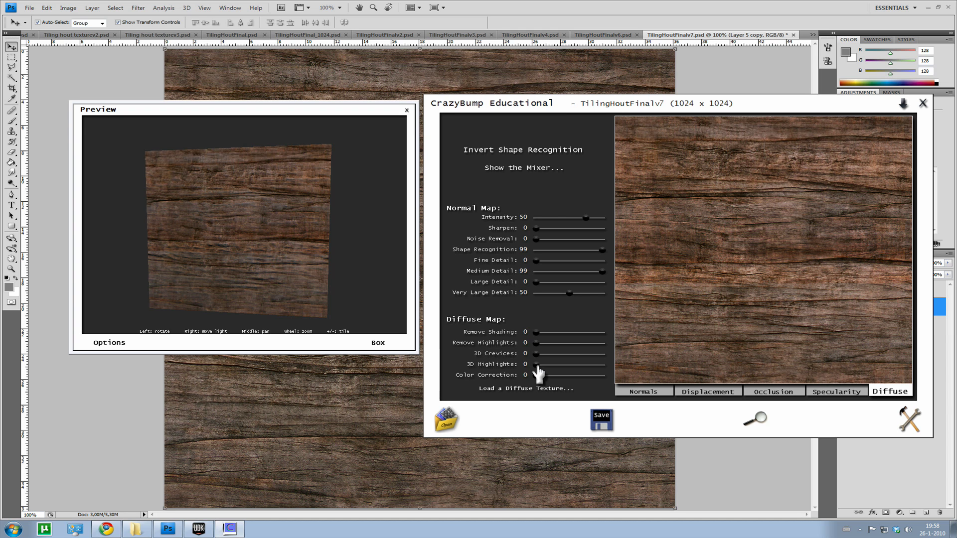
left_click_drag(537, 354, 552, 356)
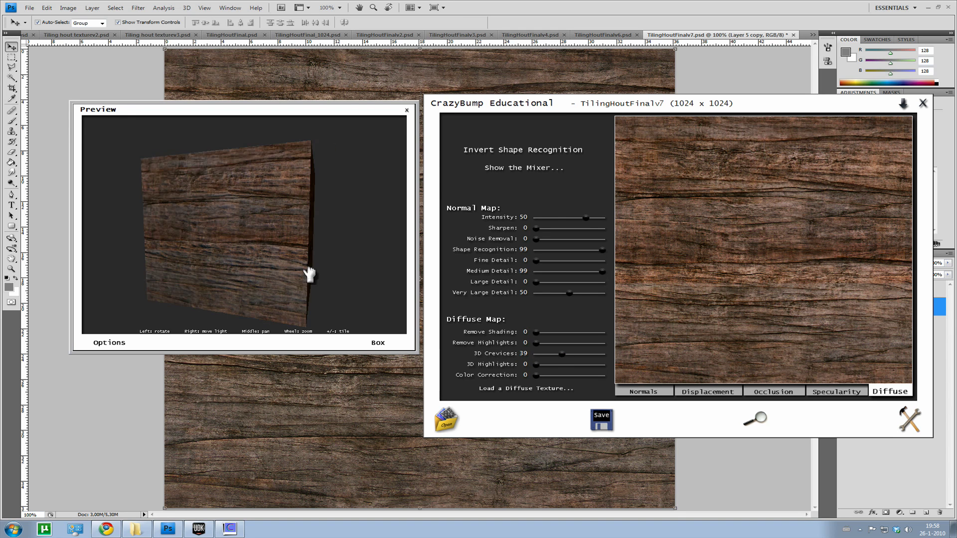
scroll(269, 278, "up", 5)
left_click_drag(269, 277, 292, 239)
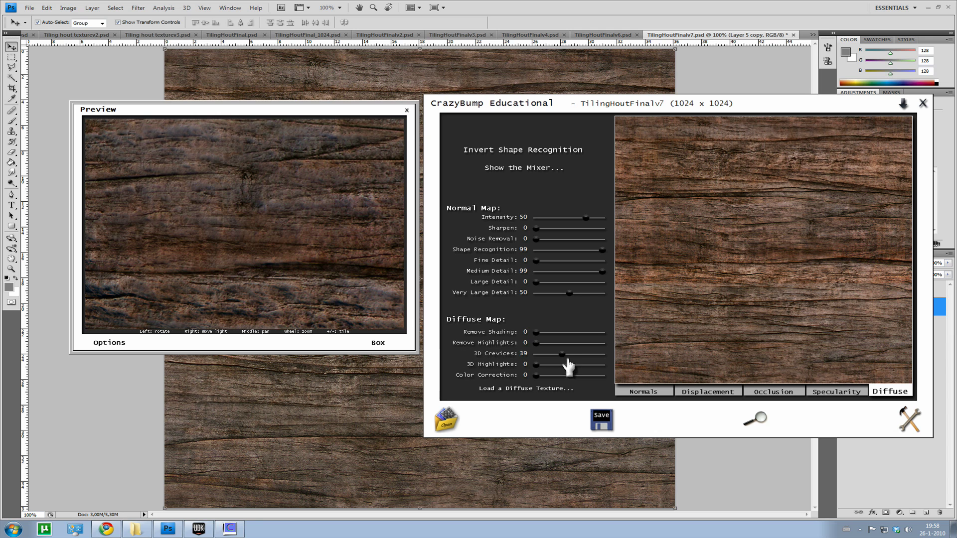
left_click_drag(561, 355, 532, 355)
scroll(259, 259, "down", 5)
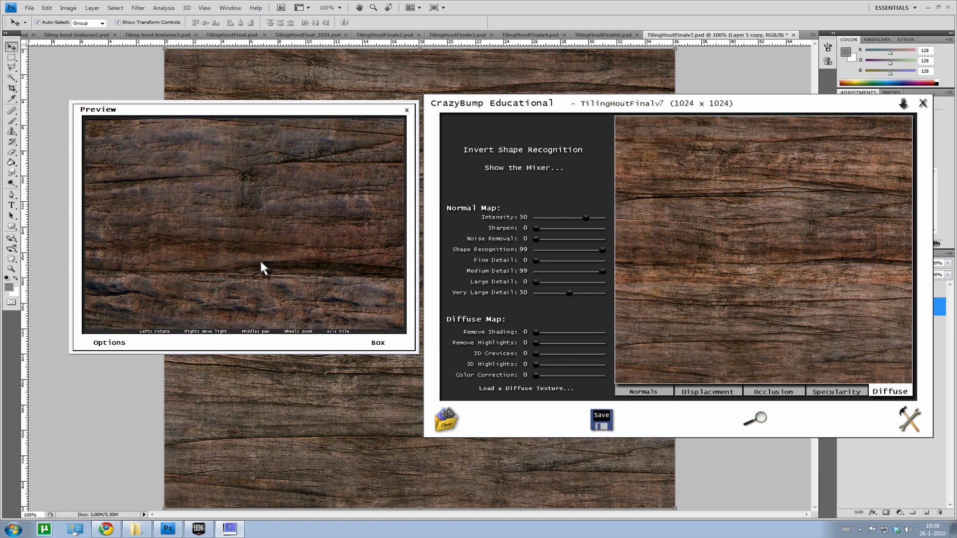
left_click_drag(241, 274, 275, 279)
scroll(278, 277, "up", 6)
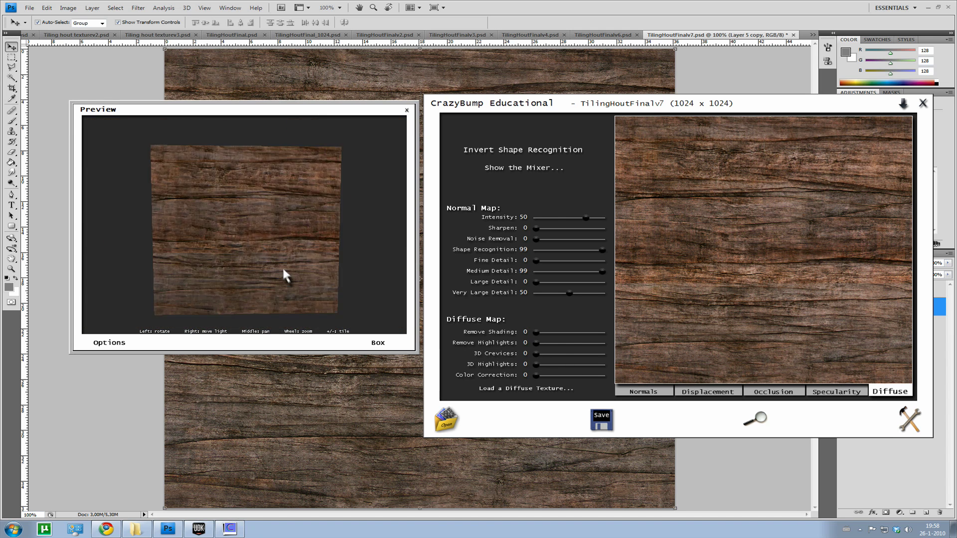
scroll(268, 275, "down", 5)
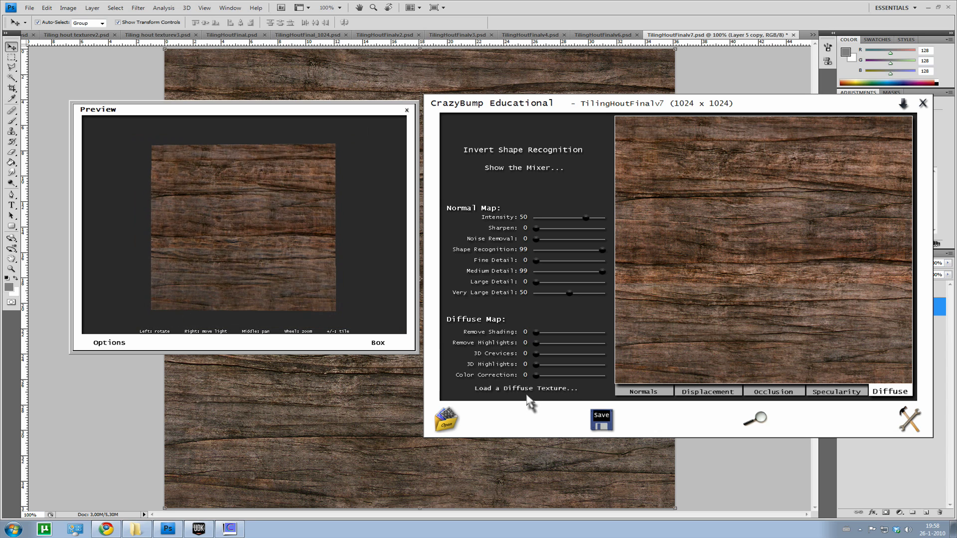
left_click(643, 392)
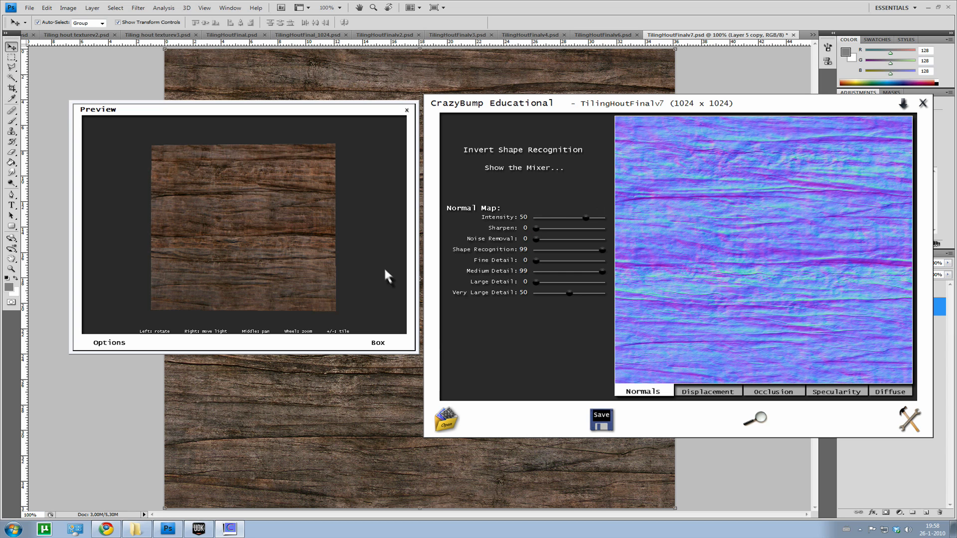
Step: Rotate and zoom the wooden box preview, then switch the preview shape to Ball
left_click_drag(369, 260, 239, 277)
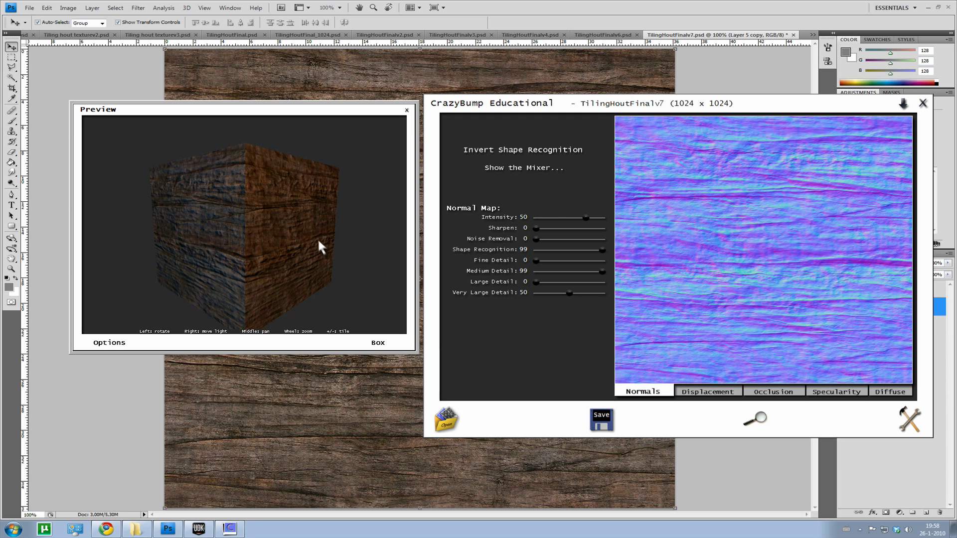
left_click_drag(191, 233, 241, 239)
scroll(153, 251, "up", 5)
scroll(114, 235, "down", 3)
scroll(284, 229, "down", 2)
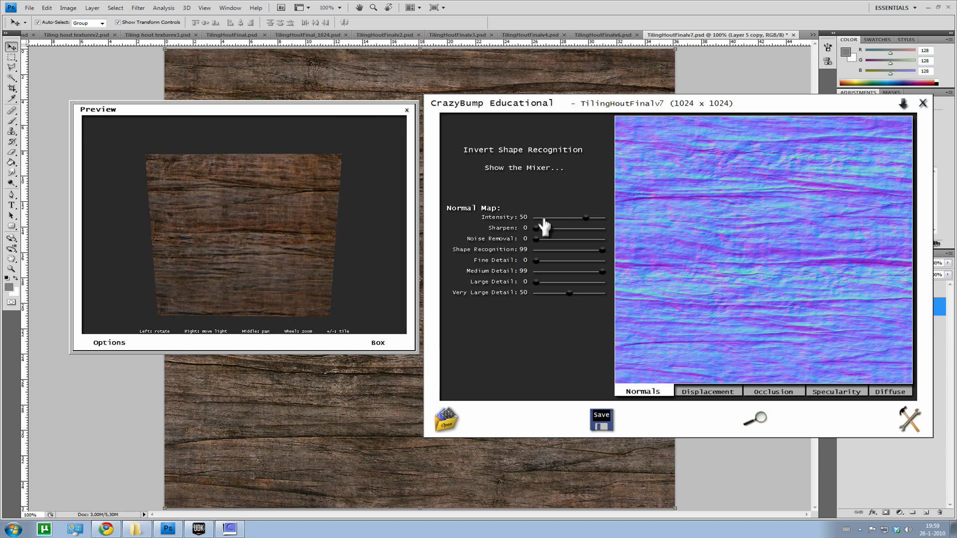
left_click_drag(357, 249, 268, 261)
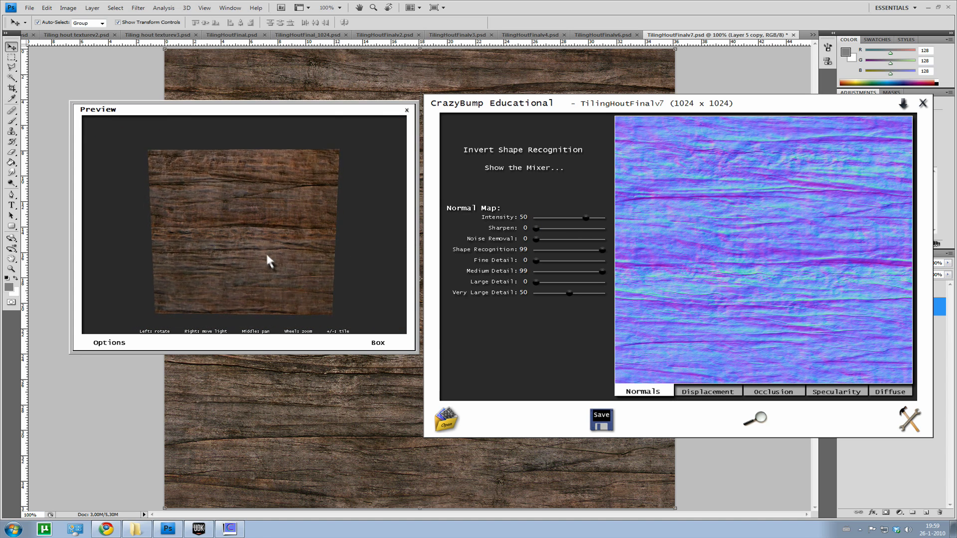
scroll(268, 260, "up", 3)
left_click(376, 343)
left_click(375, 342)
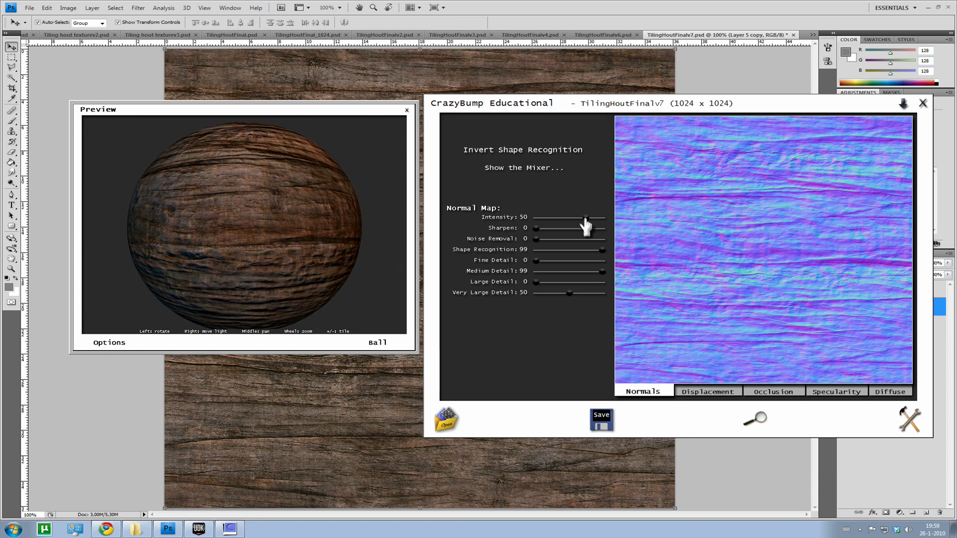
Step: Drag the normal map Intensity slider to compare values between 45 and 99
left_click_drag(586, 219, 613, 229)
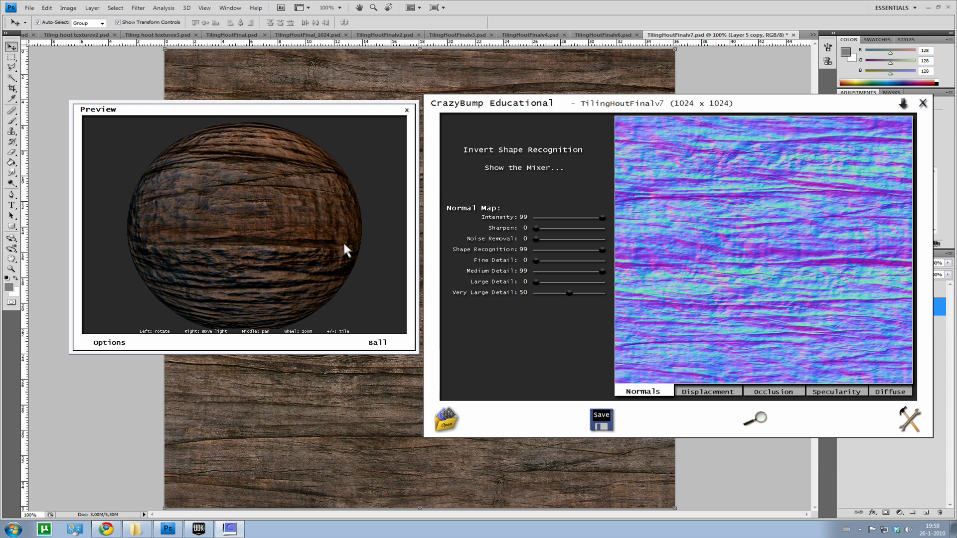
left_click(581, 219)
left_click_drag(577, 225, 605, 223)
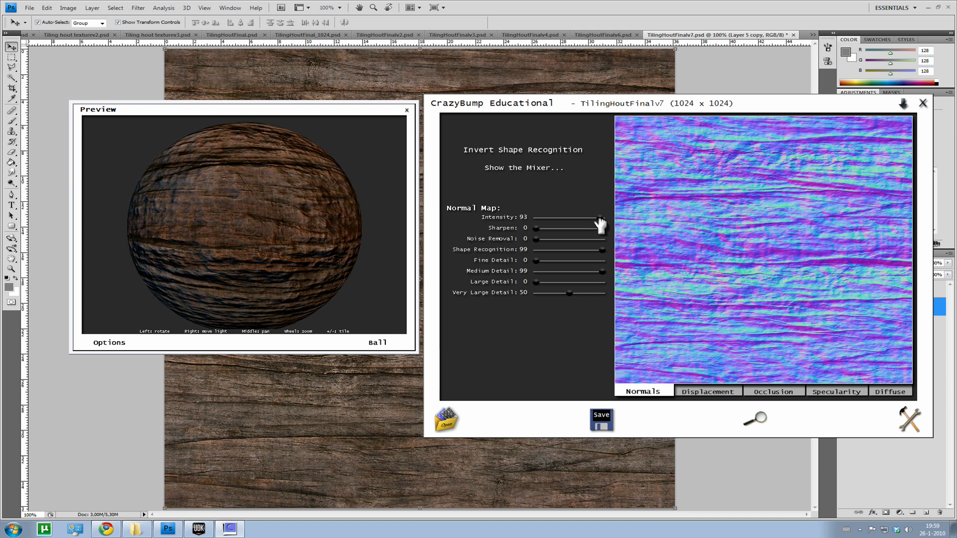
left_click_drag(602, 225, 582, 223)
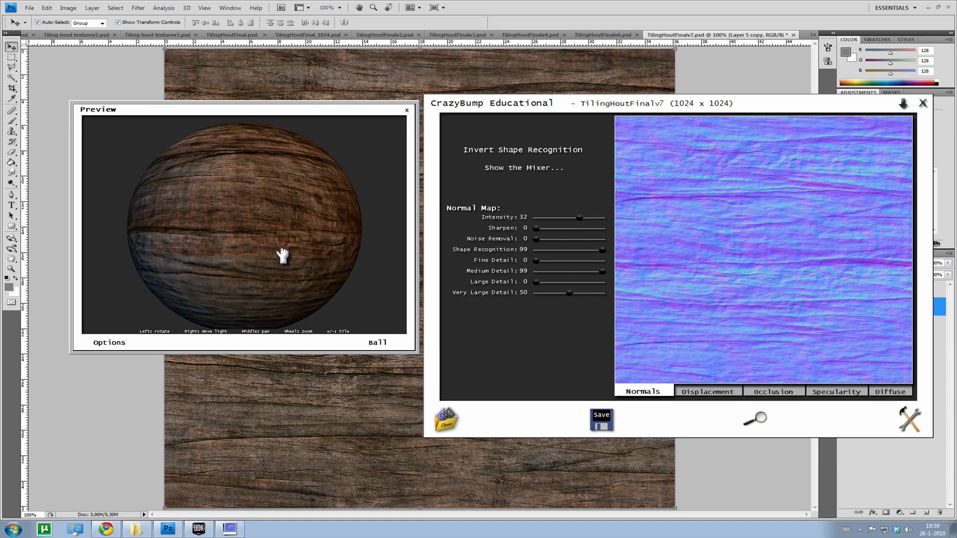
Step: Enter an Intensity of 25, briefly compare with 99, and settle back on 25
left_click(525, 218)
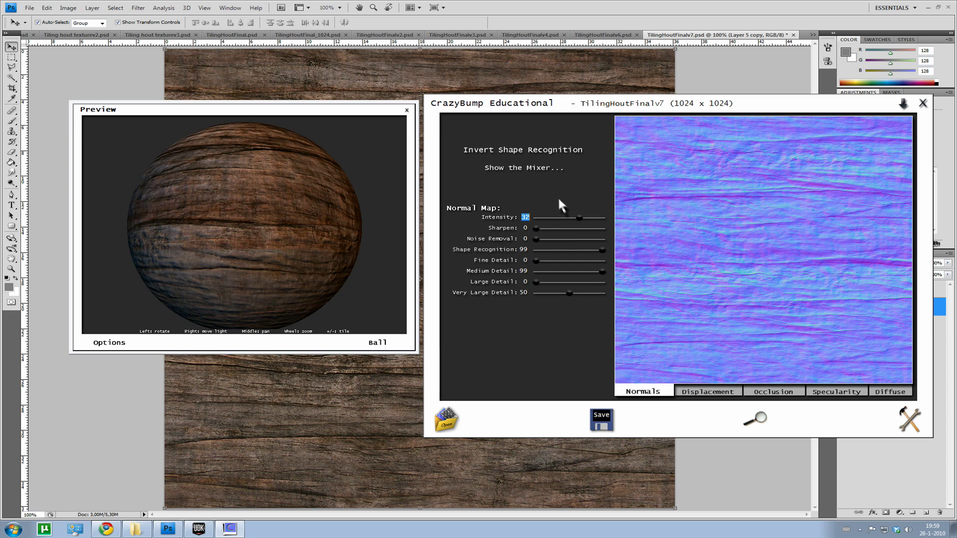
type("25")
key("Return")
left_click(533, 219)
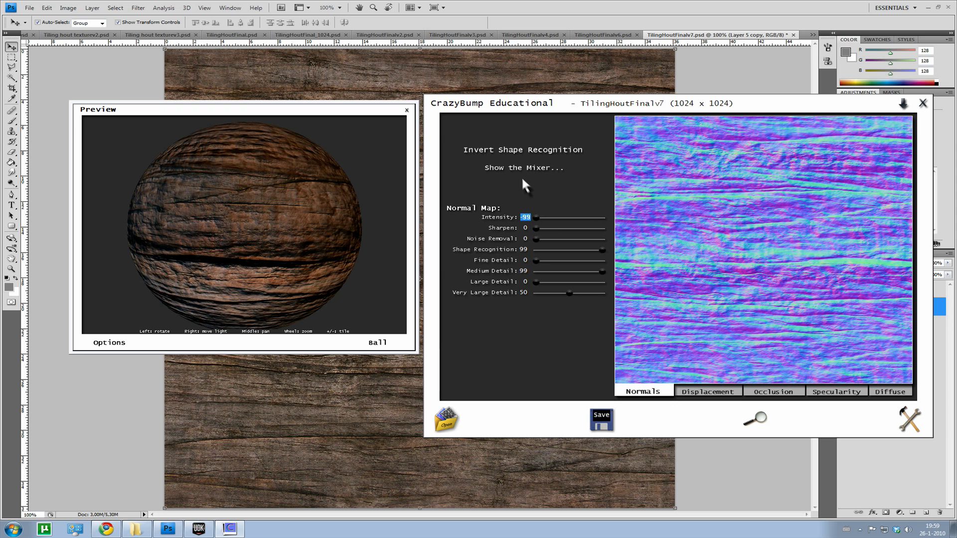
type("25")
key("Return")
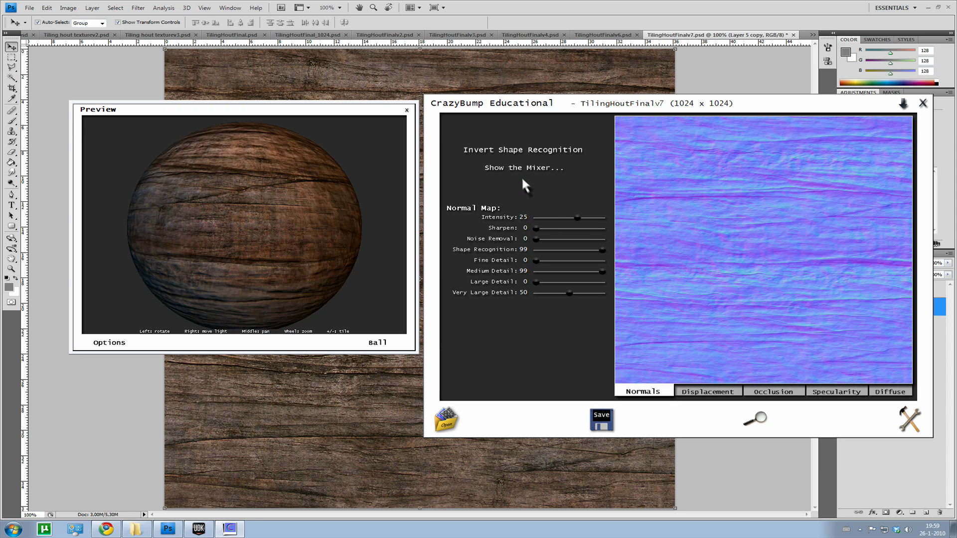
Step: Switch the preview shape to Box, zoom in and rotate it slightly left
left_click(378, 343)
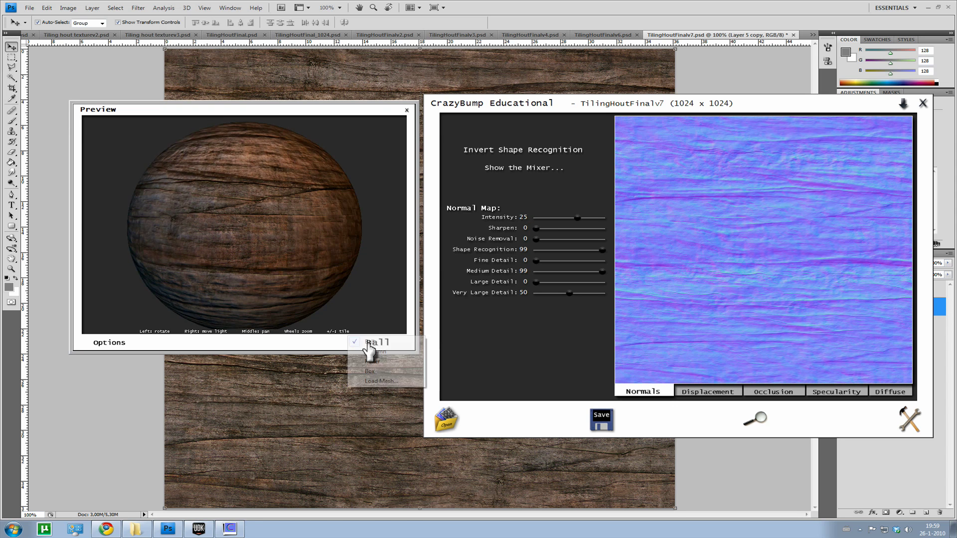
left_click(369, 378)
scroll(271, 273, "up", 5)
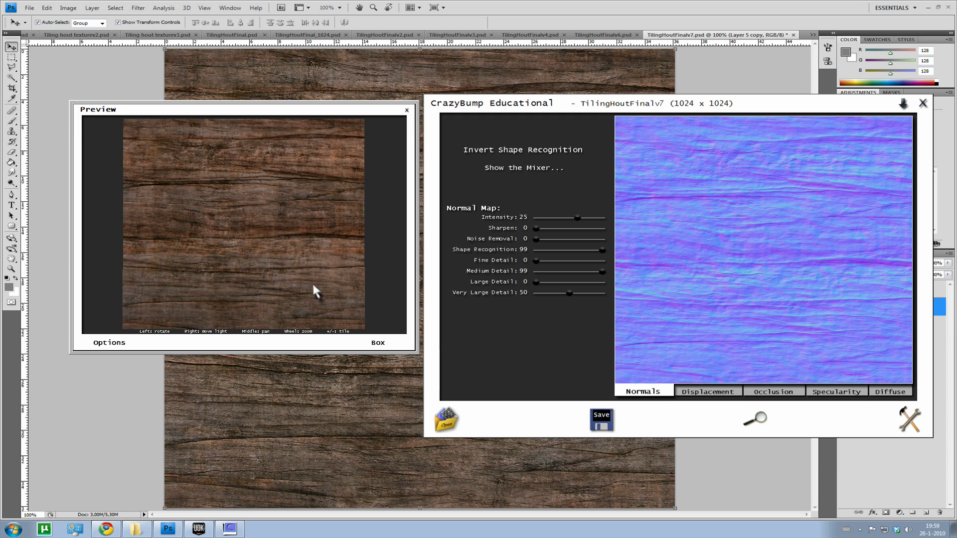
left_click_drag(355, 282, 341, 282)
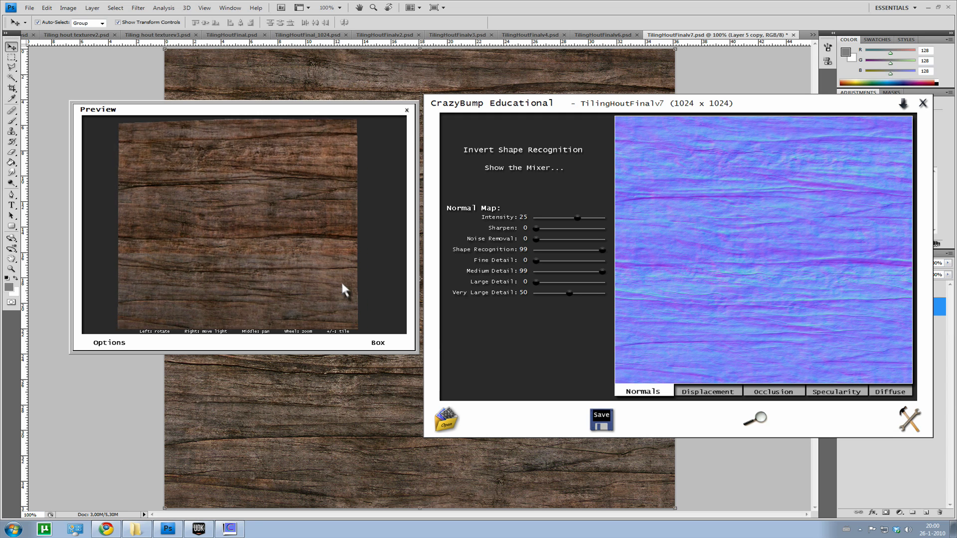
Step: Set the normal map Intensity to 50, then return it to 25
left_click(524, 218)
type("50")
key("Return")
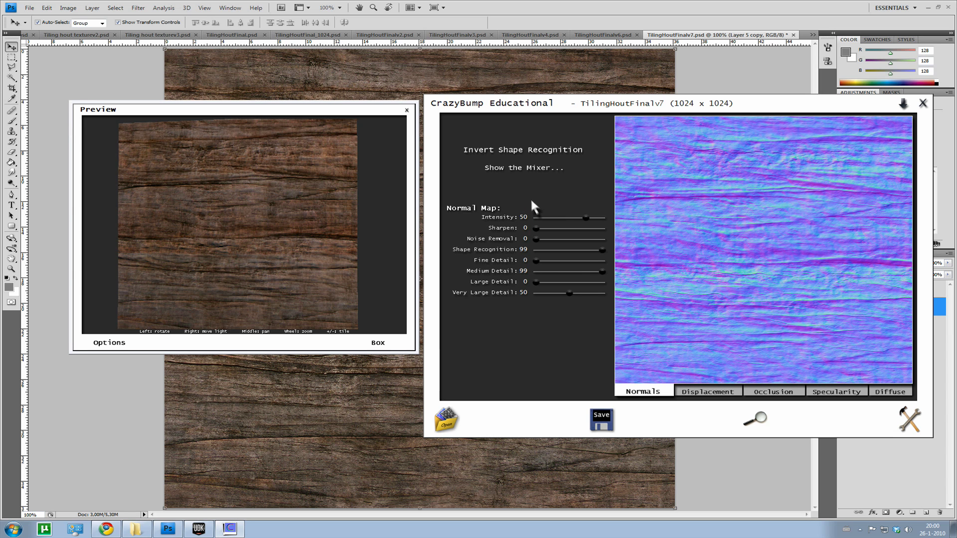
left_click(526, 217)
key("Return")
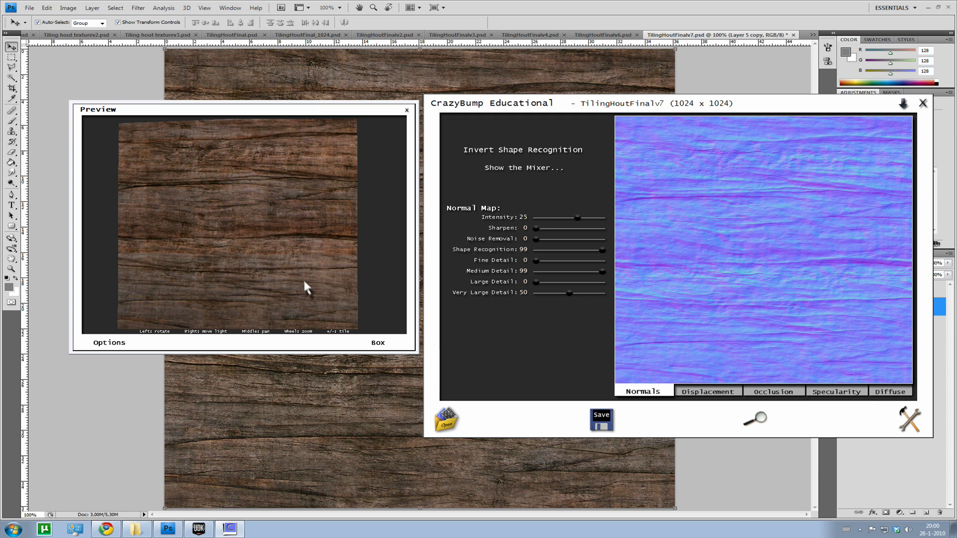
Step: Try raised Noise Removal and maximum Sharpen, then reset both back to 0
left_click_drag(306, 284, 274, 279)
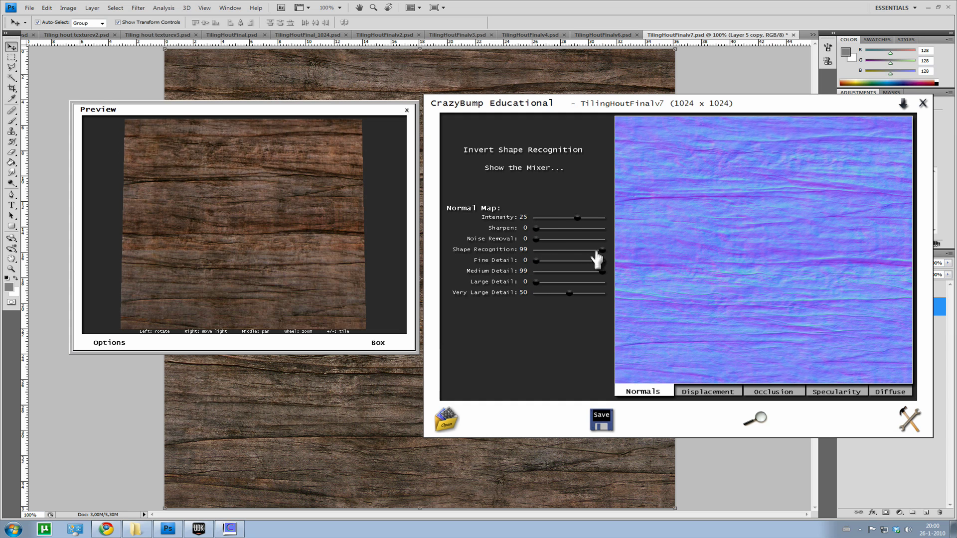
left_click_drag(537, 240, 601, 241)
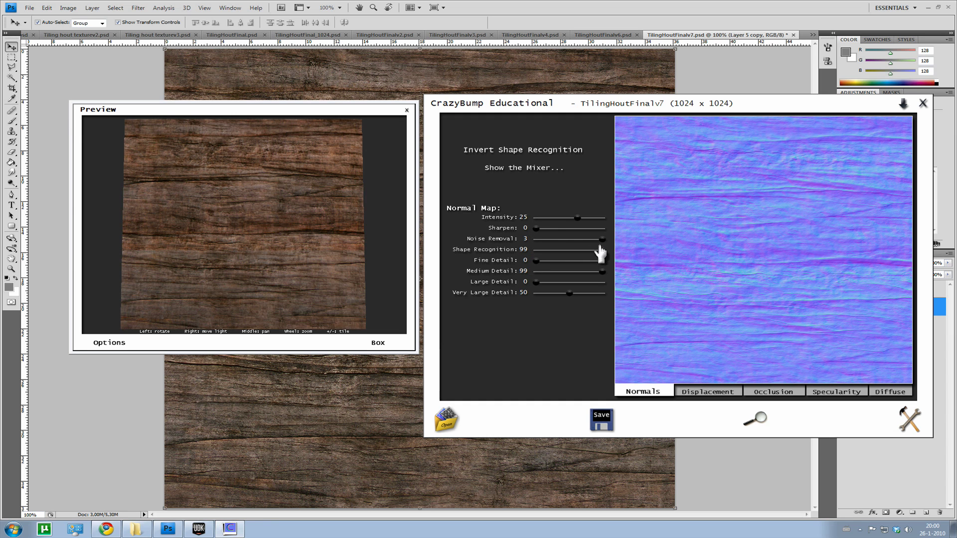
left_click_drag(537, 228, 613, 228)
left_click_drag(291, 255, 198, 244)
type("0")
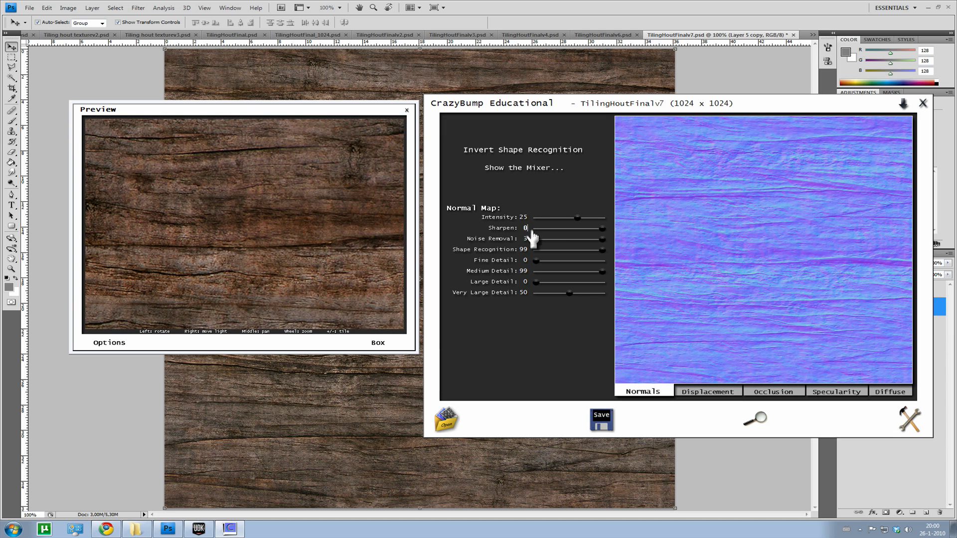
key("Return")
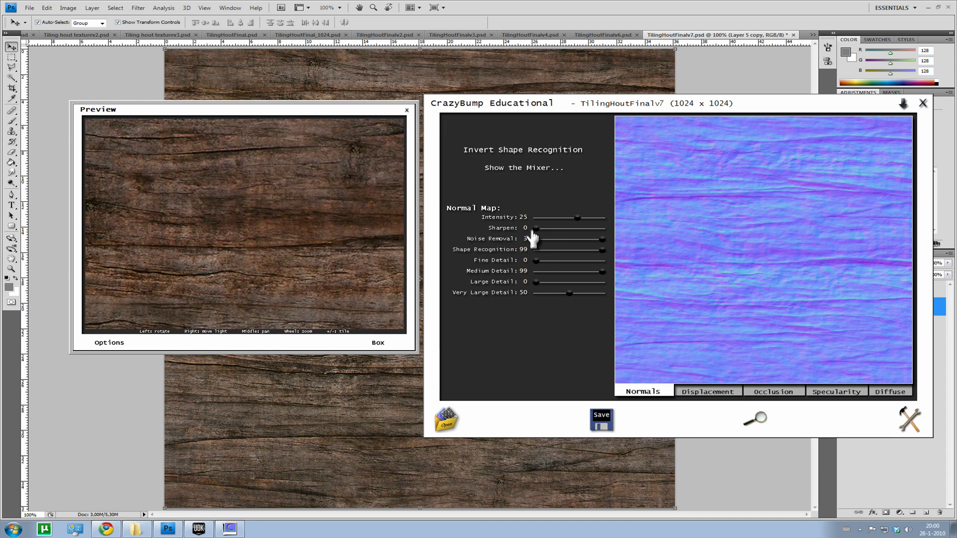
left_click(527, 239)
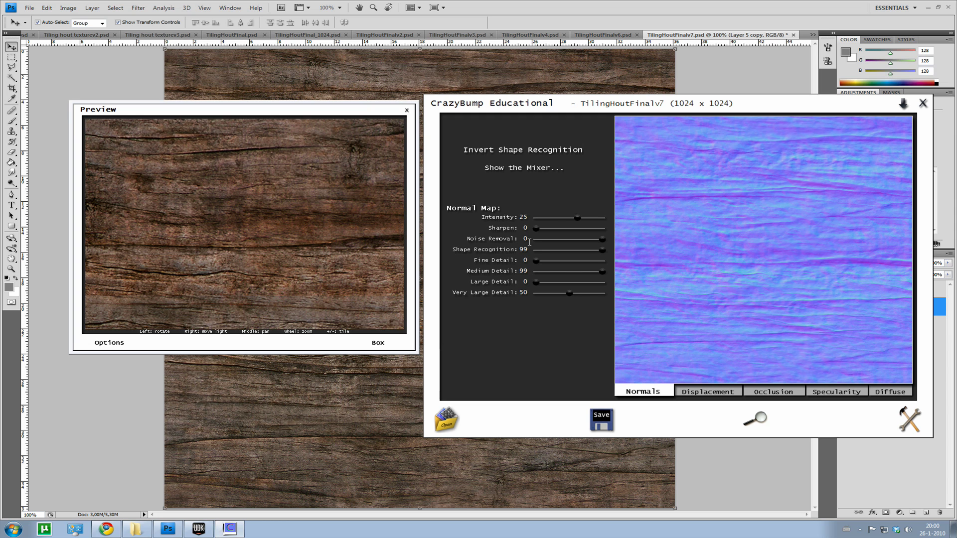
key("Return")
Step: Try Very Large Detail at 80, restore its value, and bring up the save options
left_click_drag(571, 297, 597, 301)
scroll(324, 278, "down", 5)
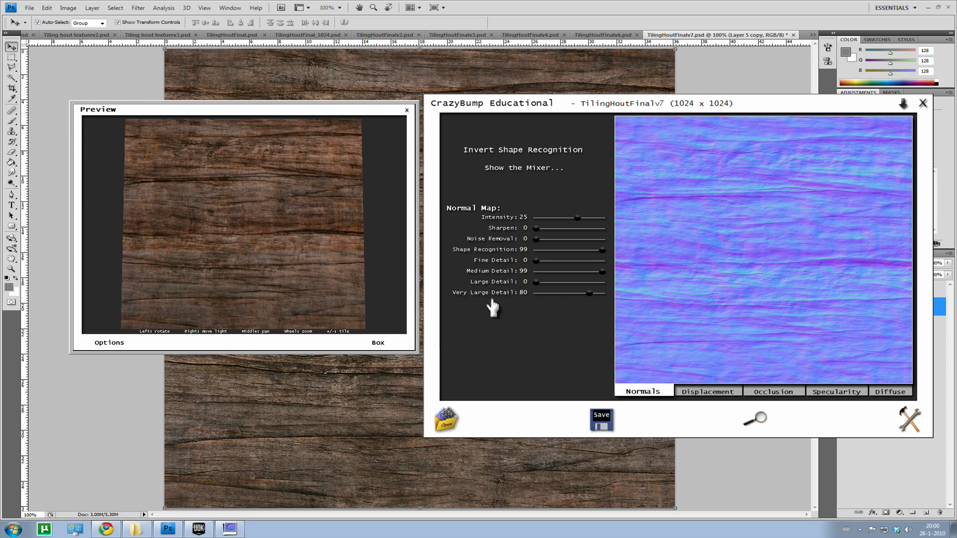
left_click(525, 293)
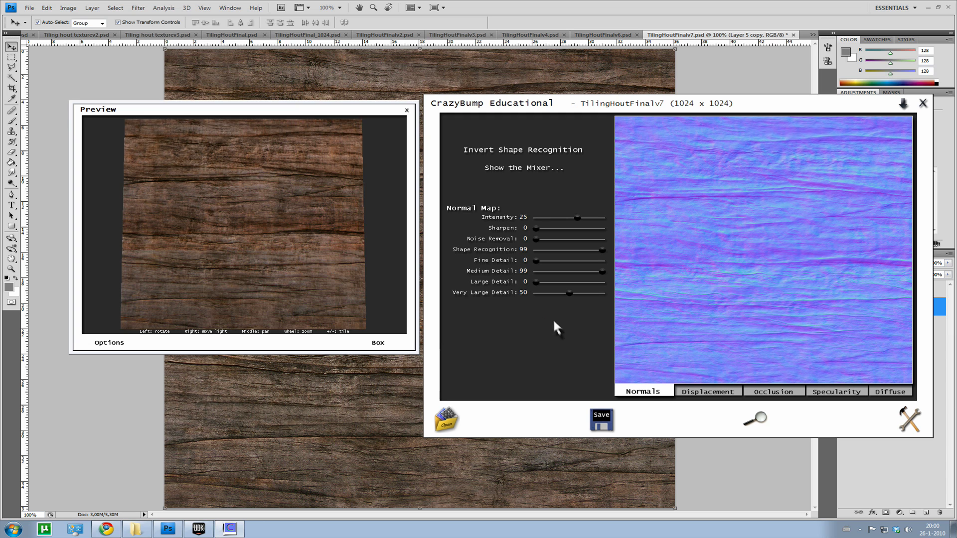
left_click(600, 428)
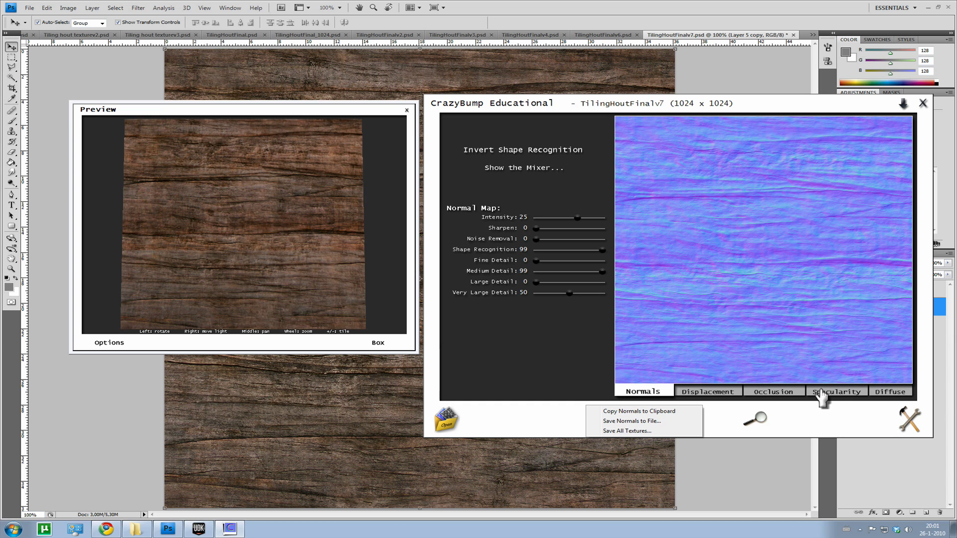
Step: Start saving the normal map to a file, choosing the Desktop as the location
left_click(609, 421)
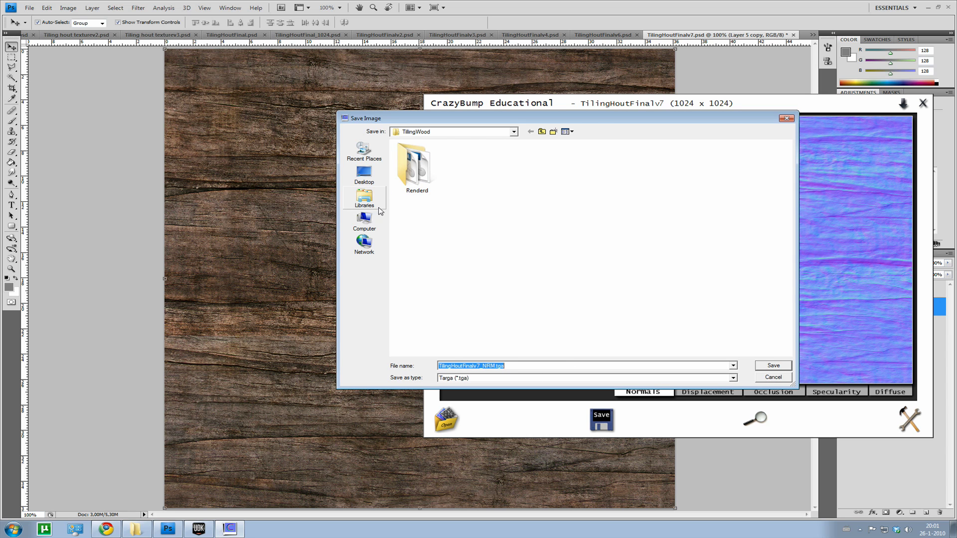
double_click(428, 172)
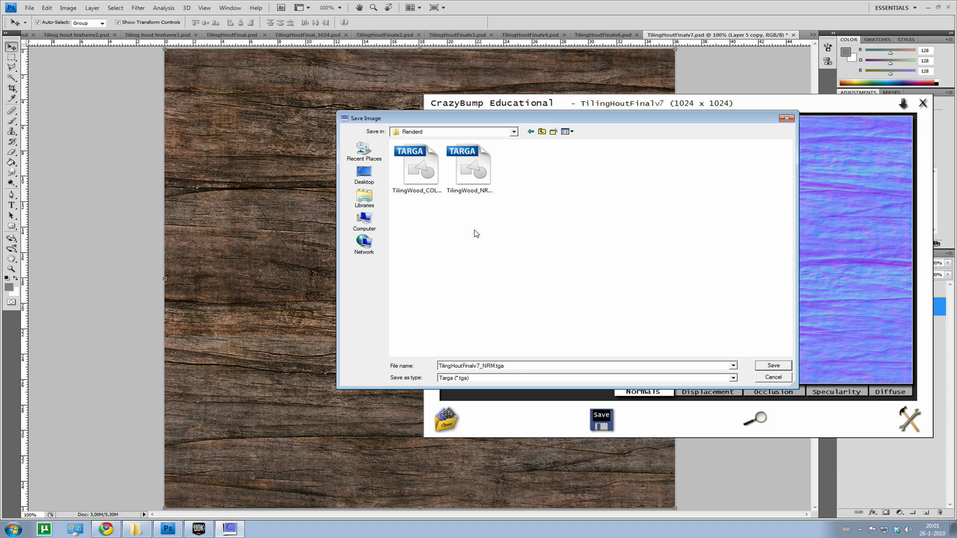
left_click(474, 188)
left_click(472, 218)
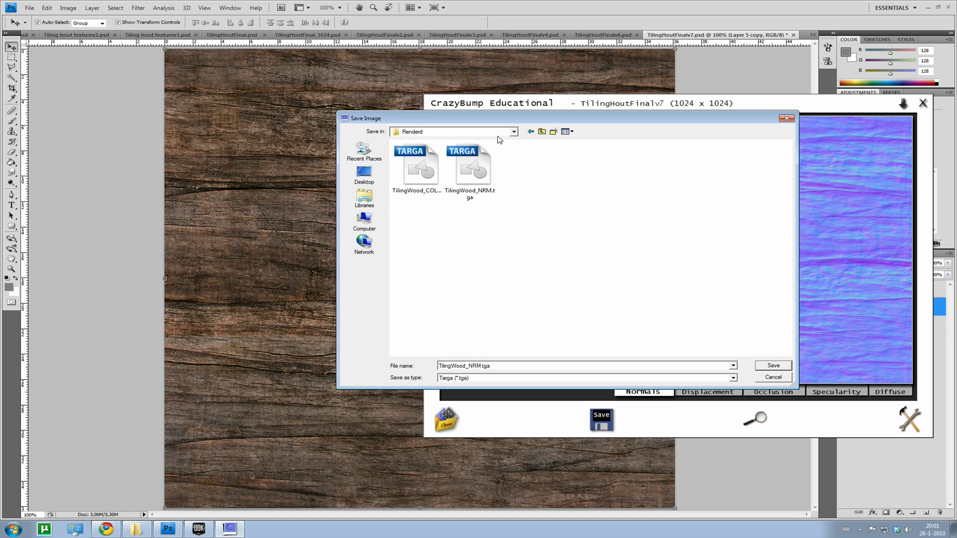
left_click(364, 174)
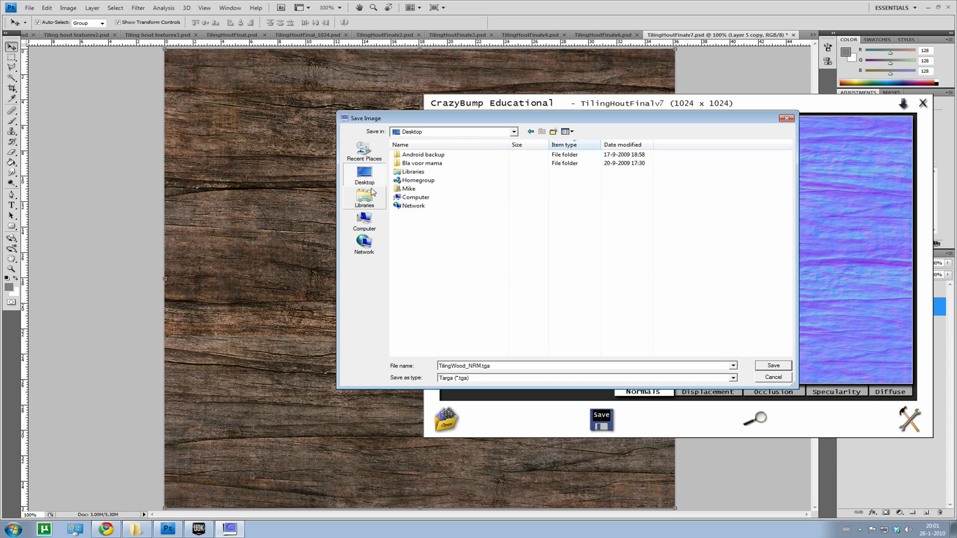
Step: Create a Tutorial folder on the Desktop and save TilingWood_NRM.tga there as Targa
left_click(553, 132)
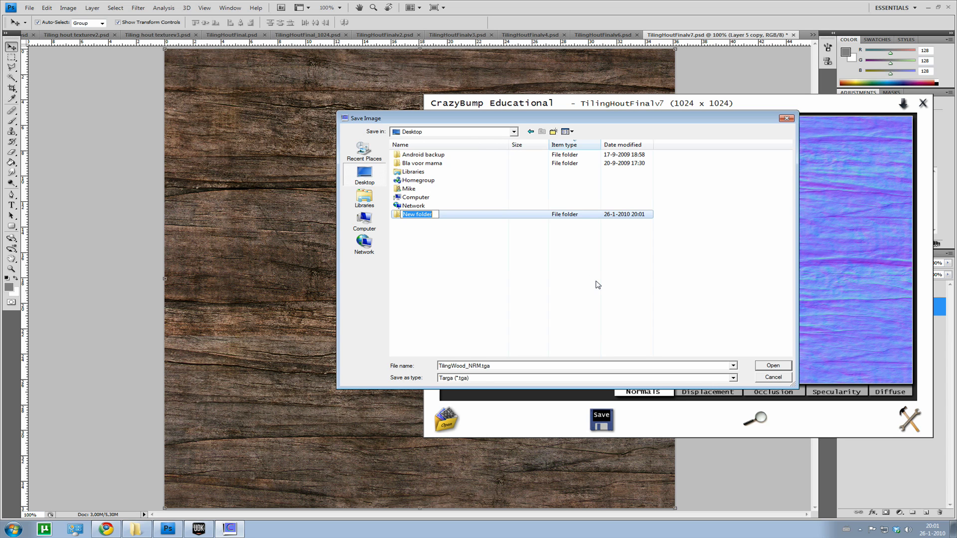
key("BackSpace")
type("Tutorial")
key("Return")
key("Return")
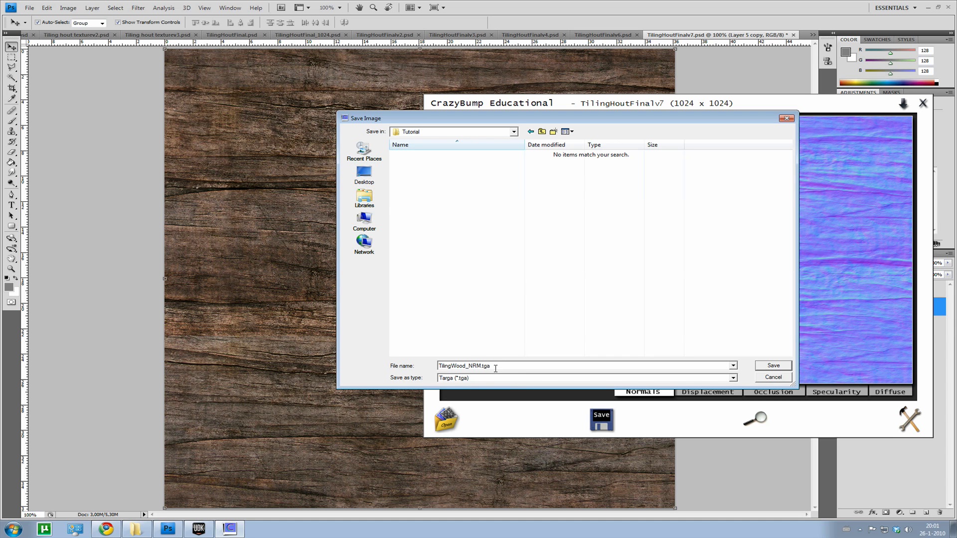
left_click(523, 378)
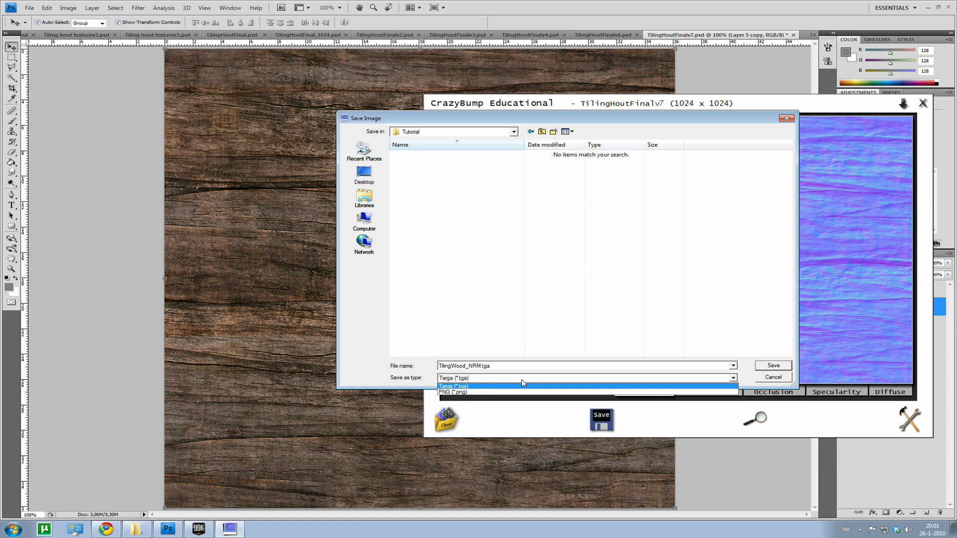
left_click(522, 381)
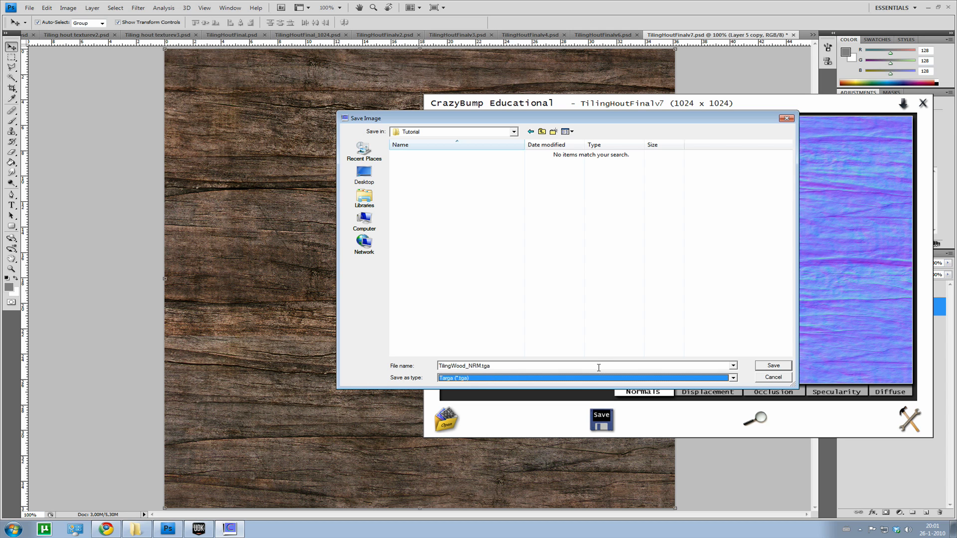
left_click(765, 367)
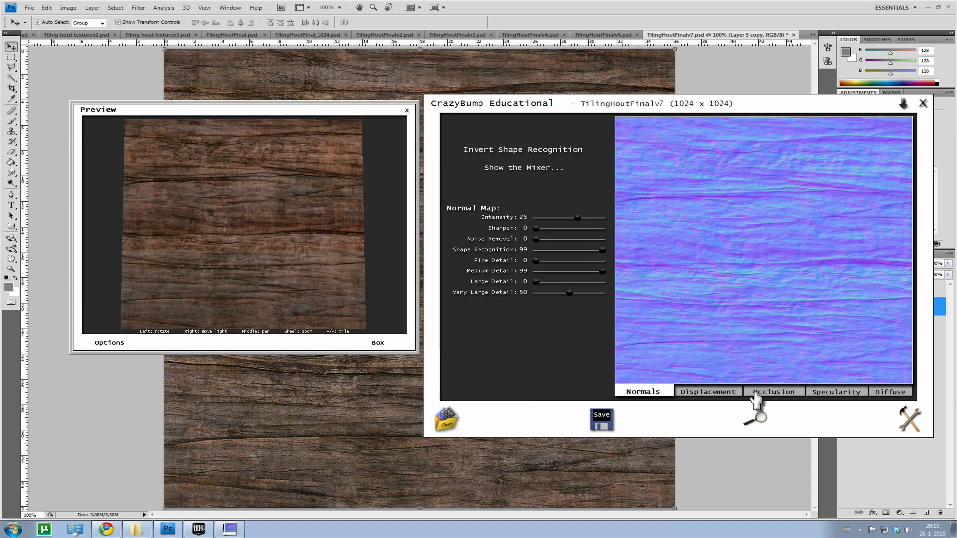
Step: Switch to the Diffuse map and save it as TilingWood_COLOR Targa in the Tutorial folder
left_click(890, 392)
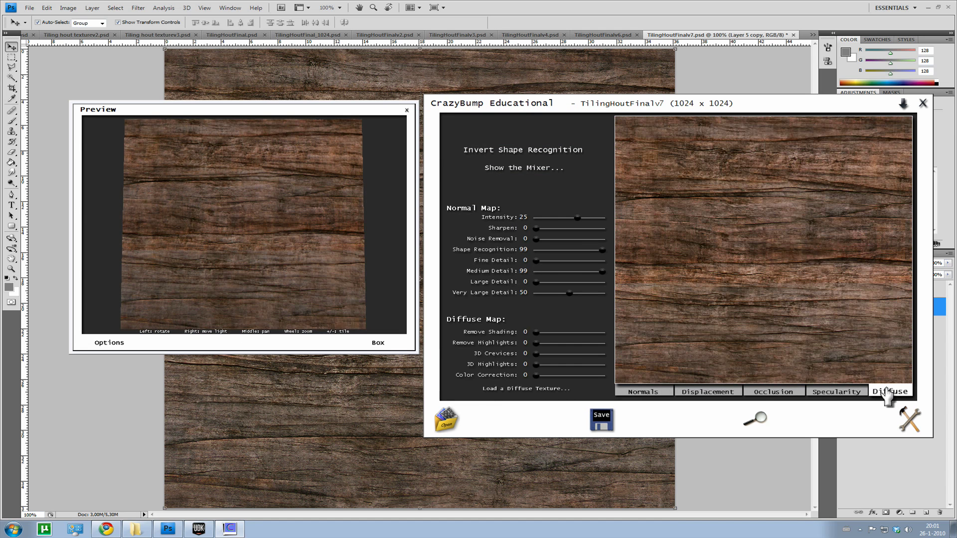
left_click(598, 425)
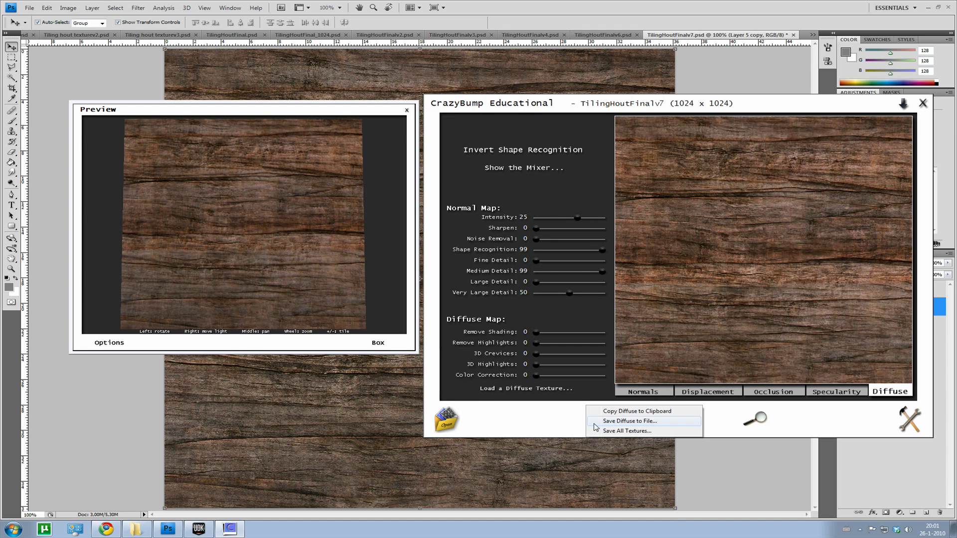
left_click(622, 421)
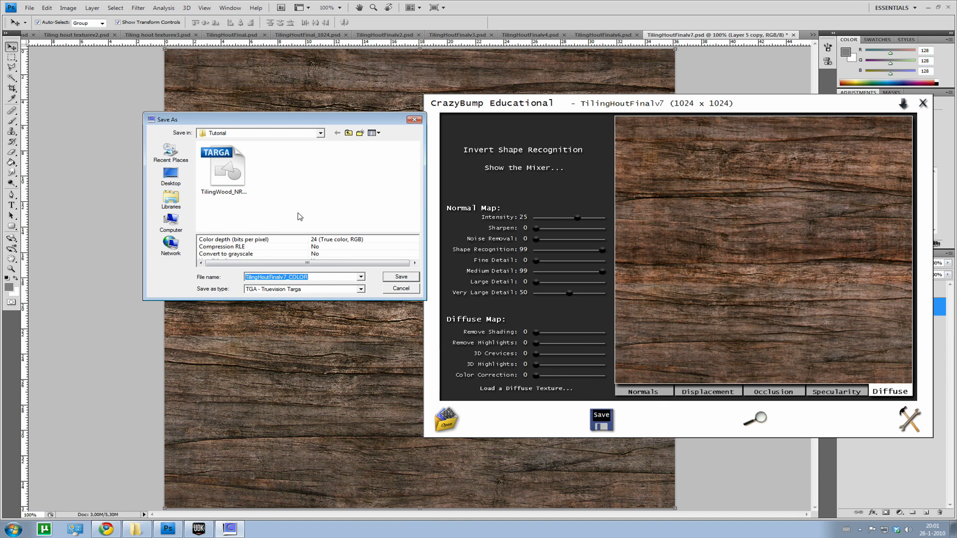
left_click(290, 278)
key("BackSpace")
key("BackSpace")
key("BackSpace")
key("BackSpace")
key("BackSpace")
key("BackSpace")
key("BackSpace")
key("BackSpace")
key("BackSpace")
key("BackSpace")
key("BackSpace")
key("BackSpace")
type("Wood_")
key("Return")
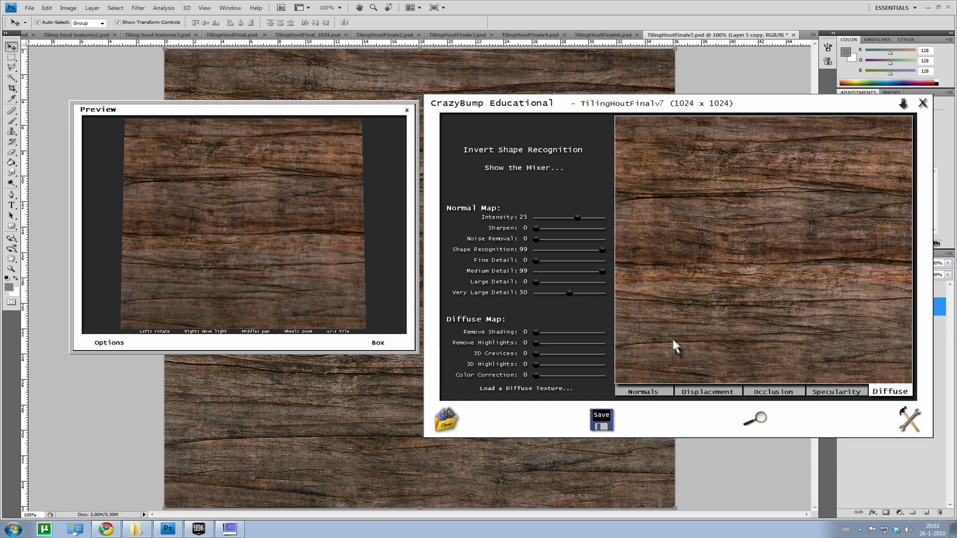
Step: Bring the normal map back up and keep Box as the preview shape
left_click(648, 393)
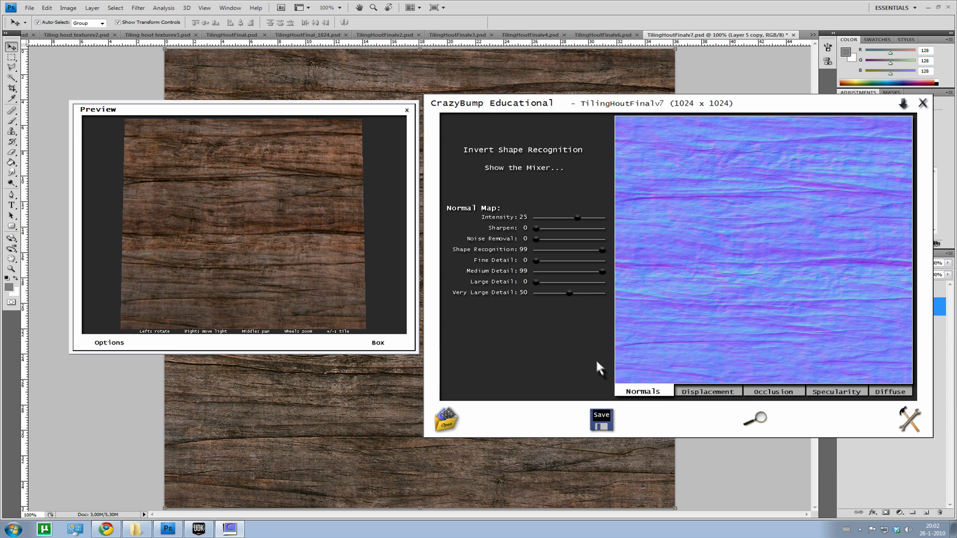
left_click_drag(301, 258, 326, 312)
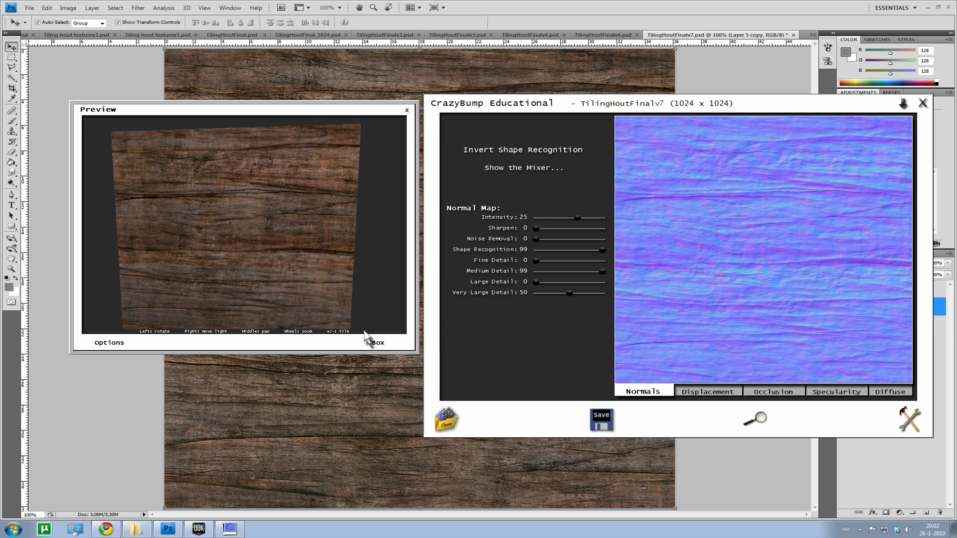
left_click(373, 345)
left_click(367, 316)
Step: Rotate the wood box preview to a corner, then two faces, then squarely onto one face
left_click_drag(367, 284, 224, 285)
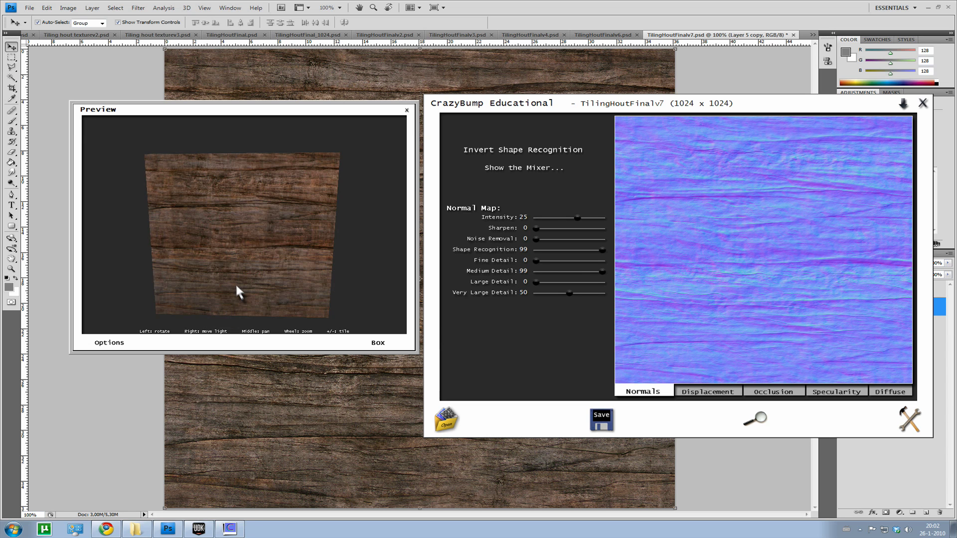
left_click_drag(237, 286, 201, 288)
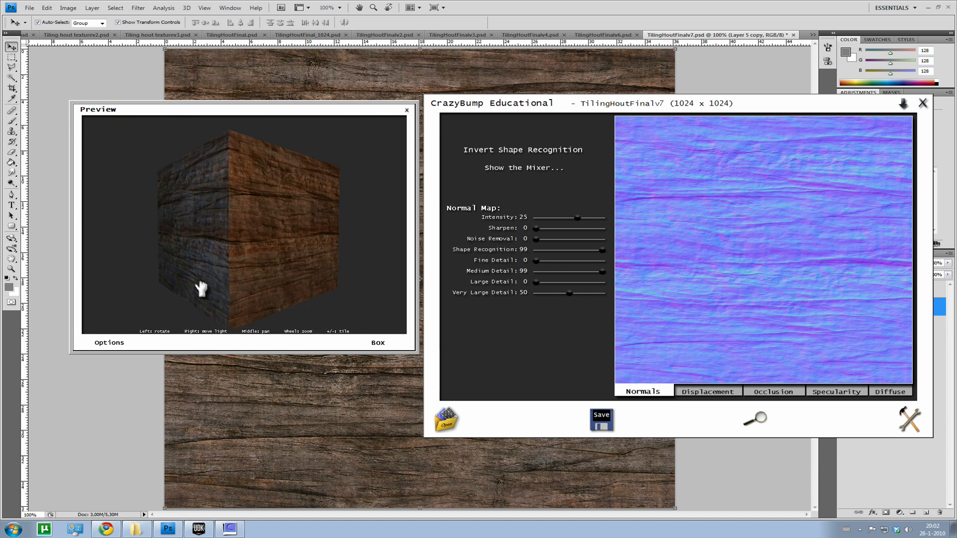
left_click_drag(294, 282, 193, 278)
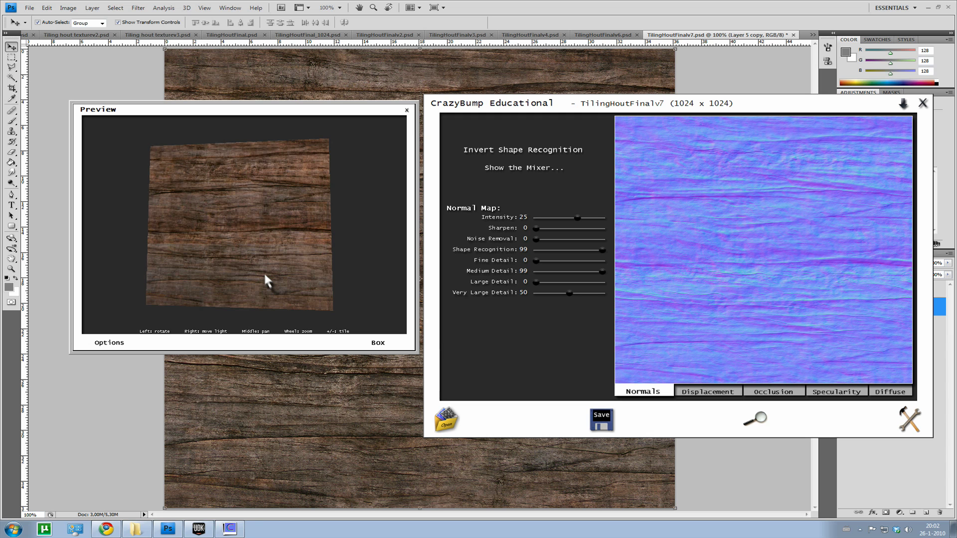
left_click_drag(246, 274, 242, 280)
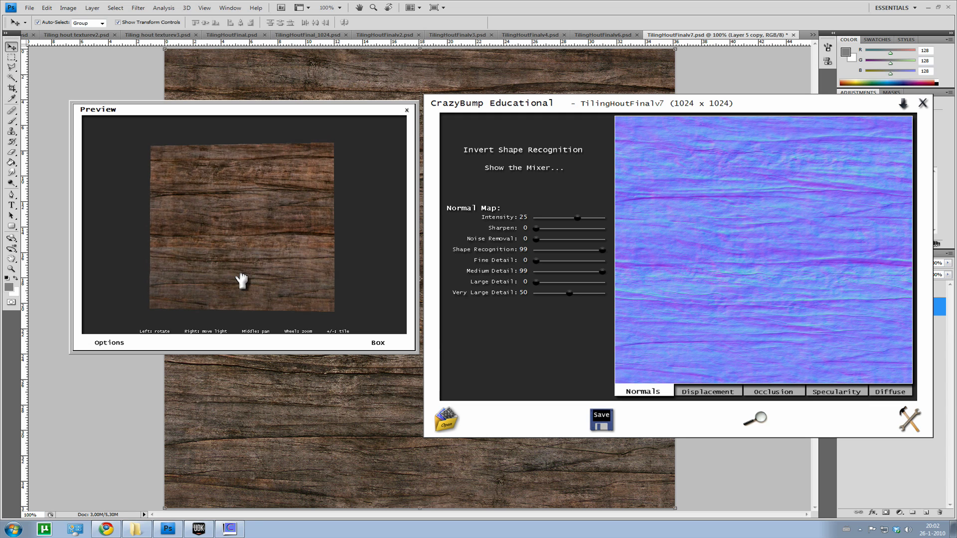
Step: Close CrazyBump and minimize Photoshop, leaving the Windows desktop visible
left_click(923, 104)
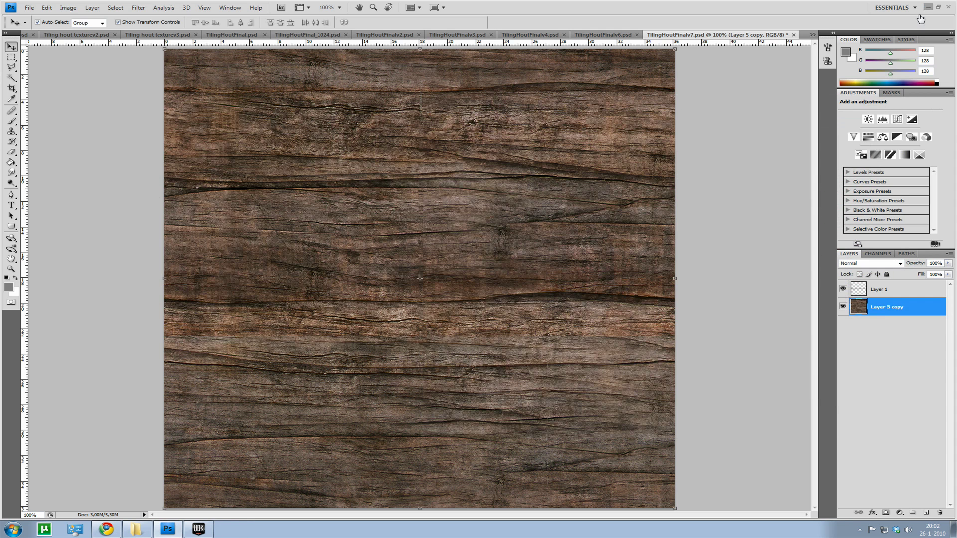
left_click(928, 8)
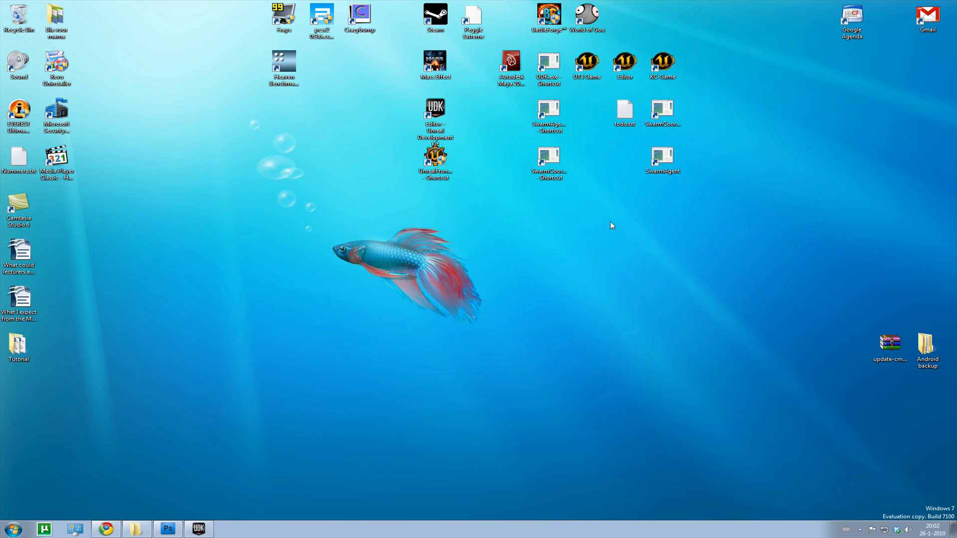